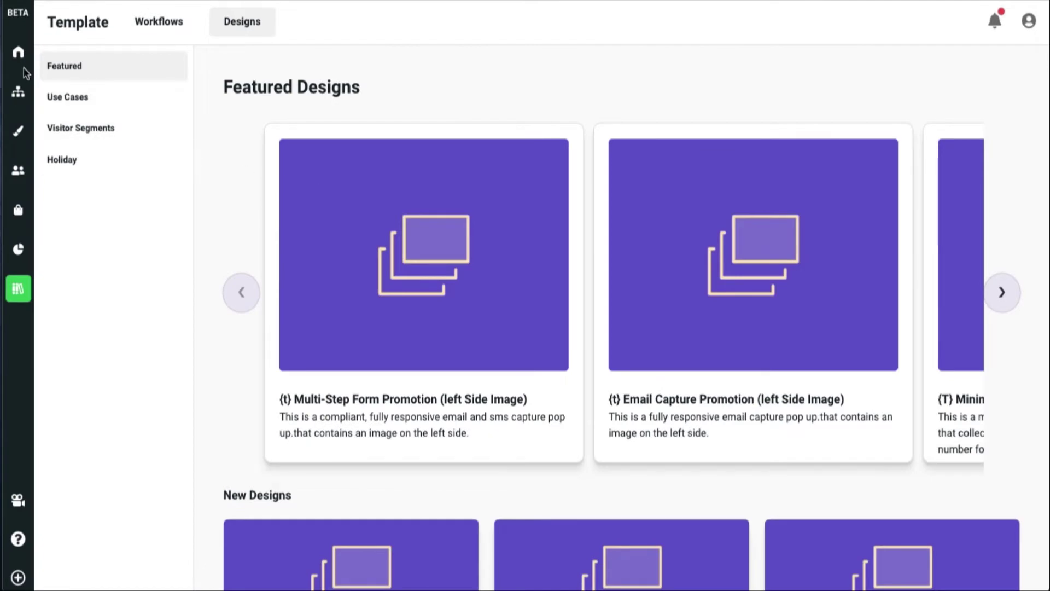
# Step: Create a new blank workflow titled "Banner"
pyautogui.click(20, 93)
pyautogui.click(218, 67)
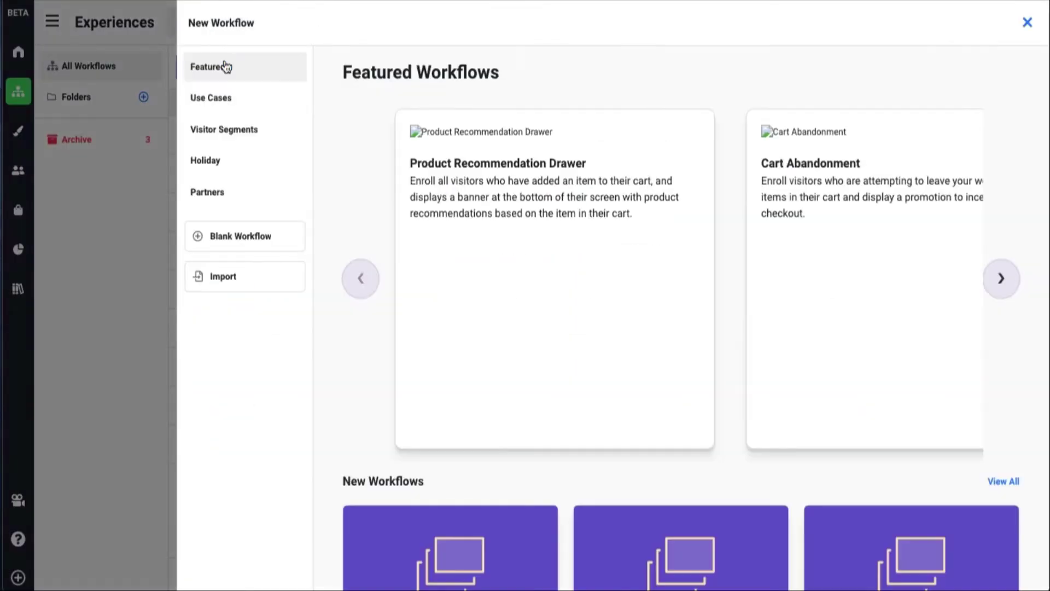
pyautogui.scroll(-10, 522, 253)
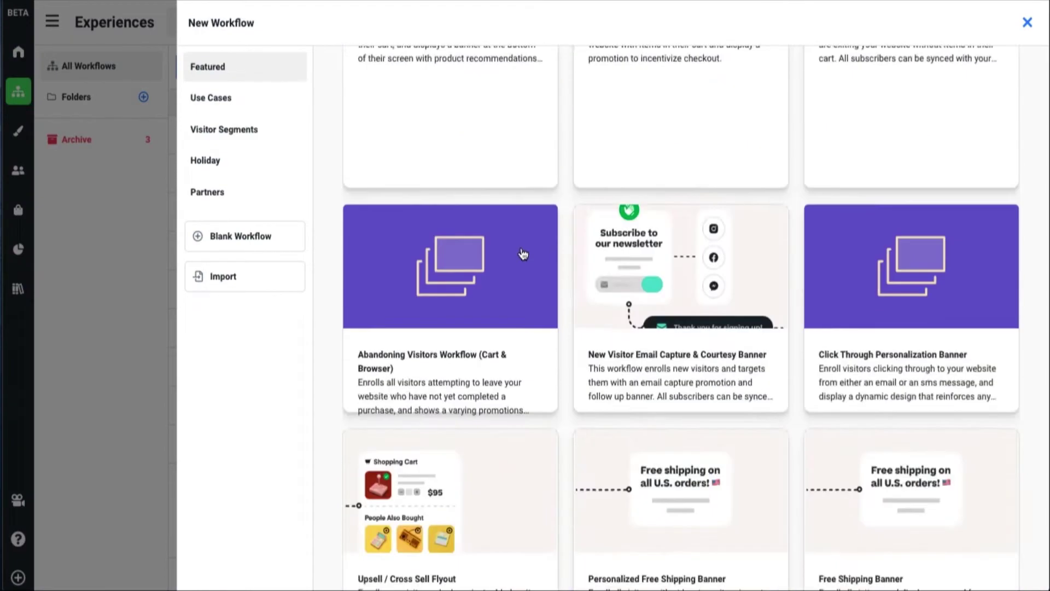
pyautogui.scroll(10, 522, 253)
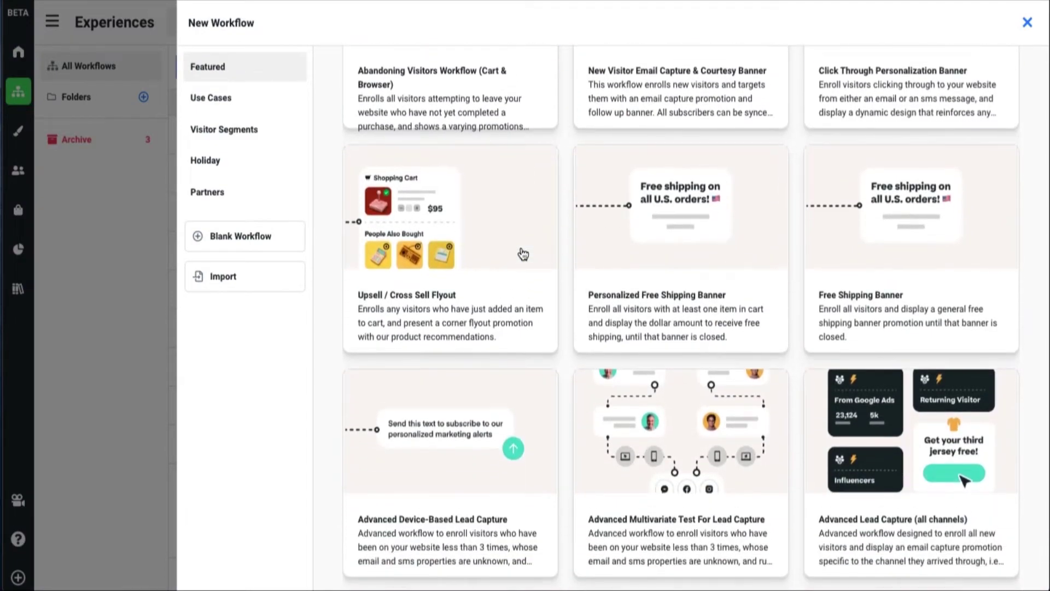
pyautogui.click(246, 238)
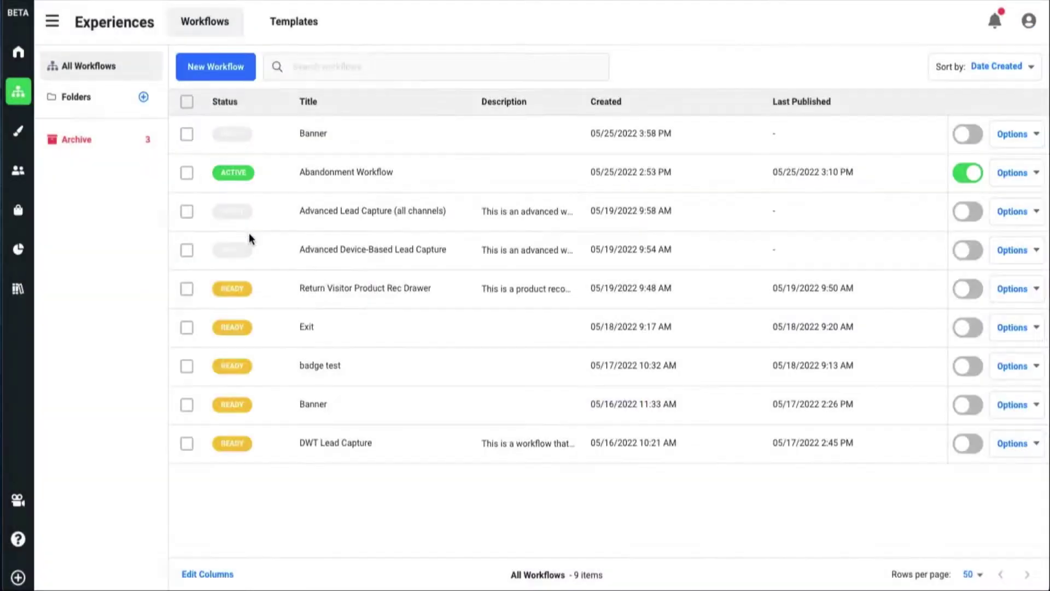
pyautogui.click(490, 243)
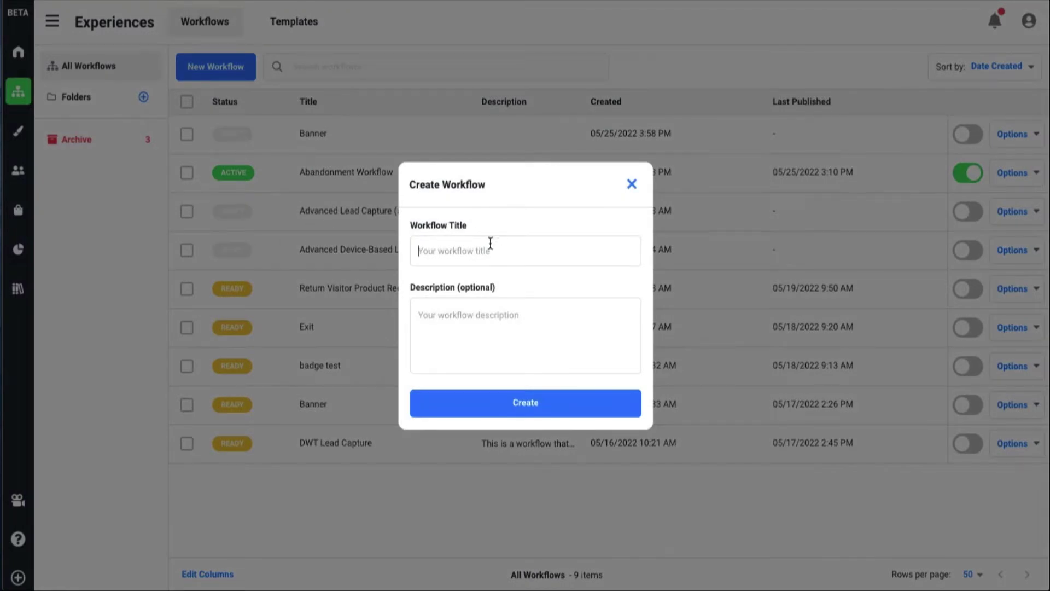
pyautogui.write('Banner')
pyautogui.click(564, 408)
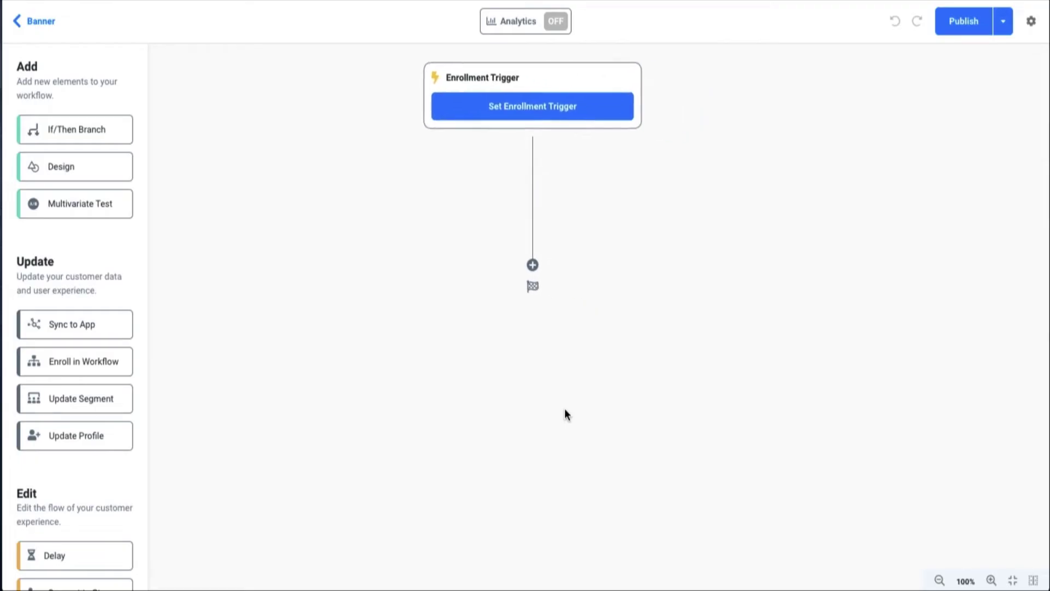
# Step: Set the enrollment trigger to total visitor sessions "Is any amount" within "All time" and save it
pyautogui.click(582, 108)
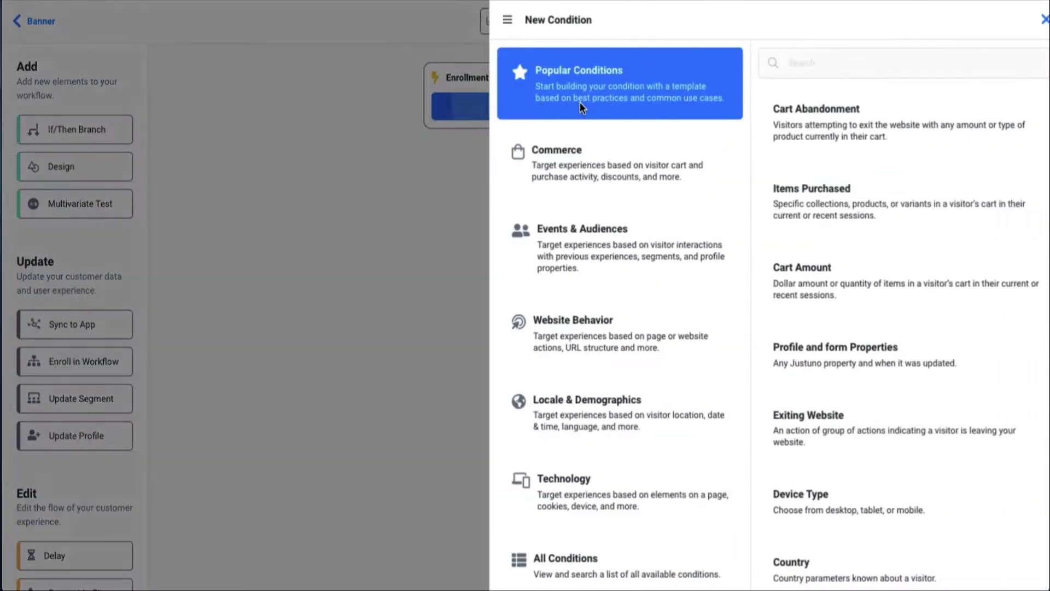
pyautogui.click(585, 353)
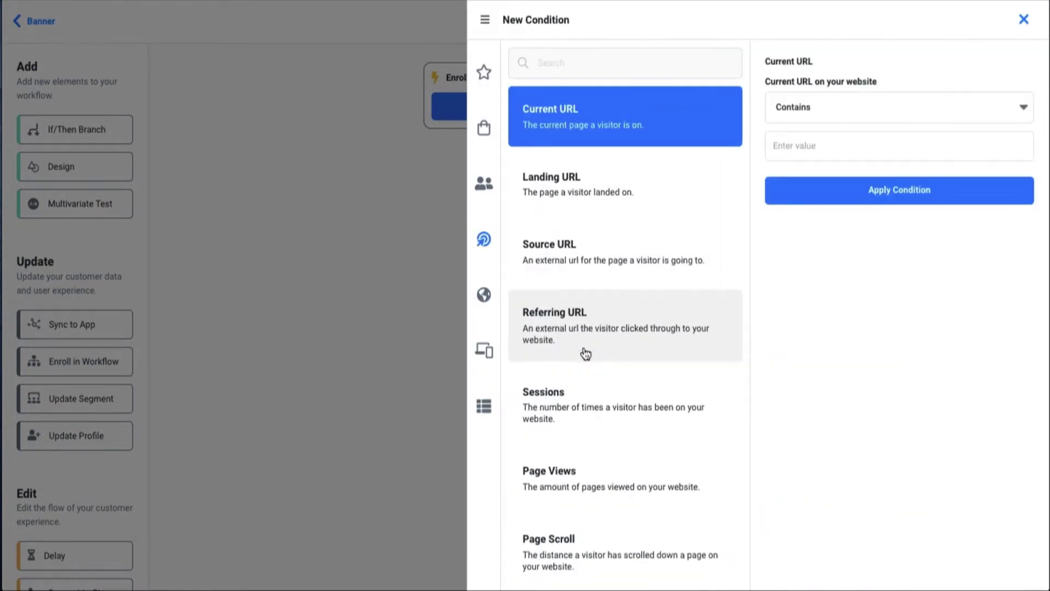
pyautogui.click(585, 405)
pyautogui.click(821, 115)
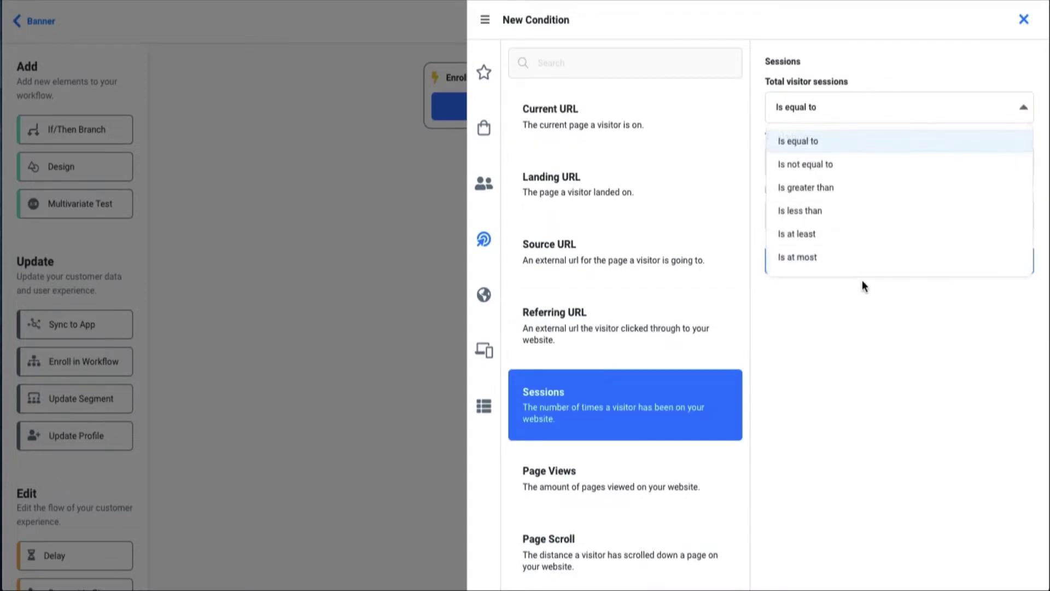
pyautogui.scroll(-1, 878, 262)
pyautogui.click(882, 260)
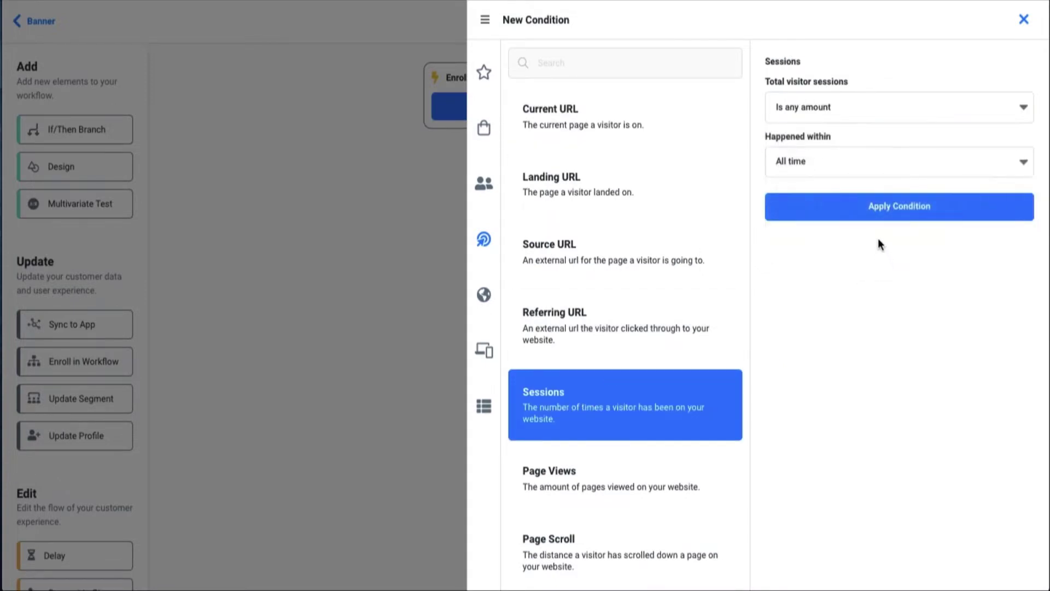
pyautogui.click(874, 216)
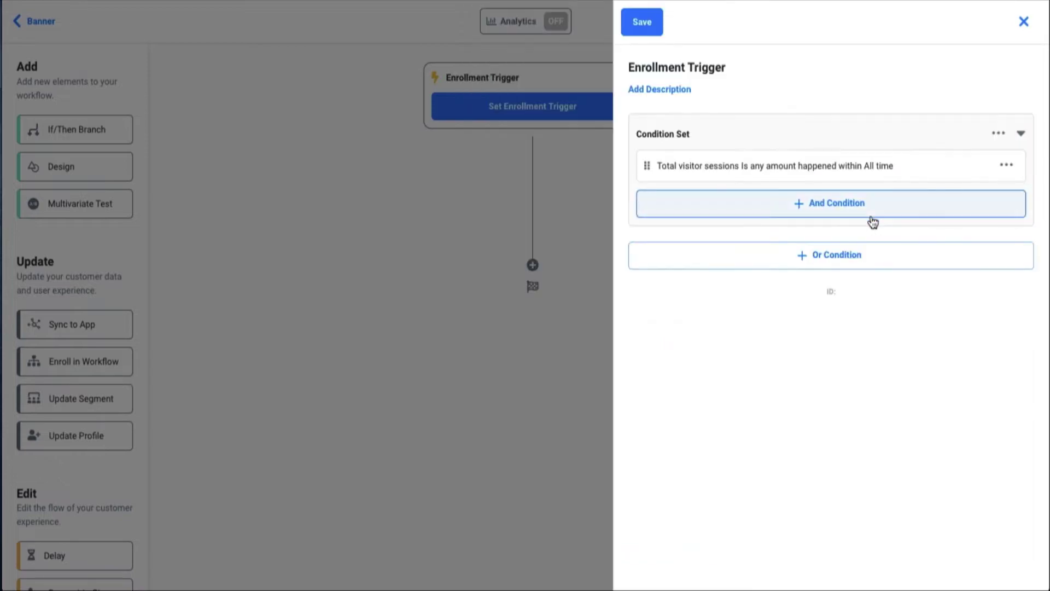
pyautogui.click(641, 22)
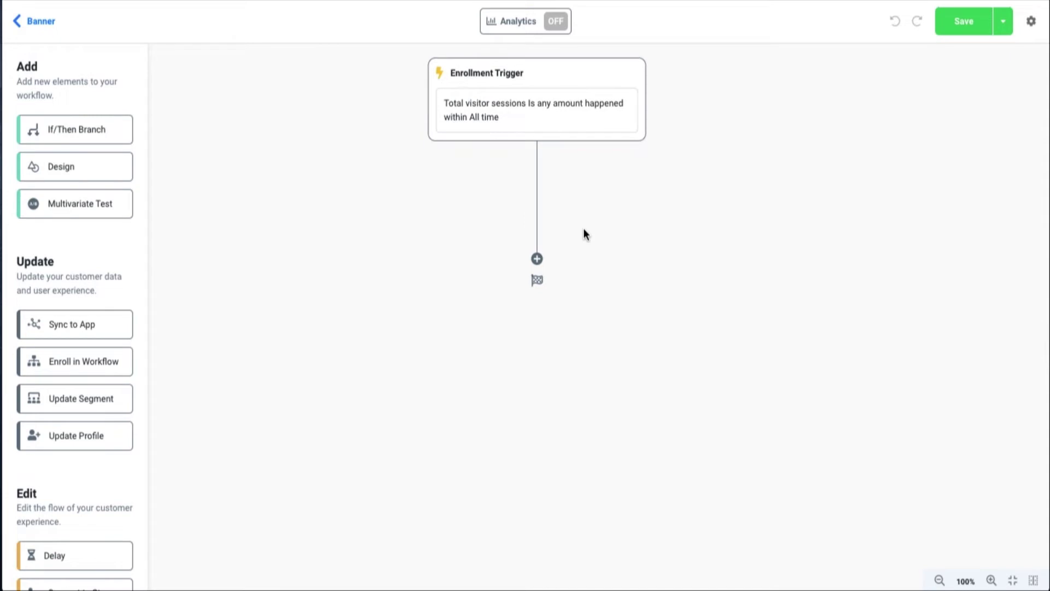
# Step: Add a design step below the enrollment trigger using the saved "Minimal Free Shipping Banner (Light Mode)" design, and save the workflow
pyautogui.moveTo(99, 168); pyautogui.dragTo(555, 252)
pyautogui.click(567, 313)
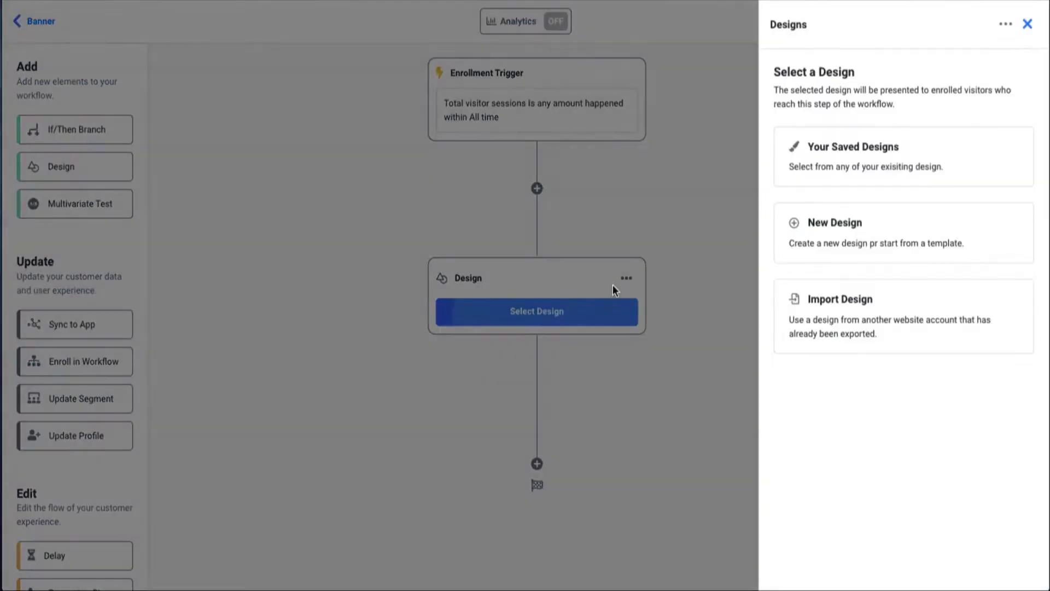
pyautogui.click(893, 144)
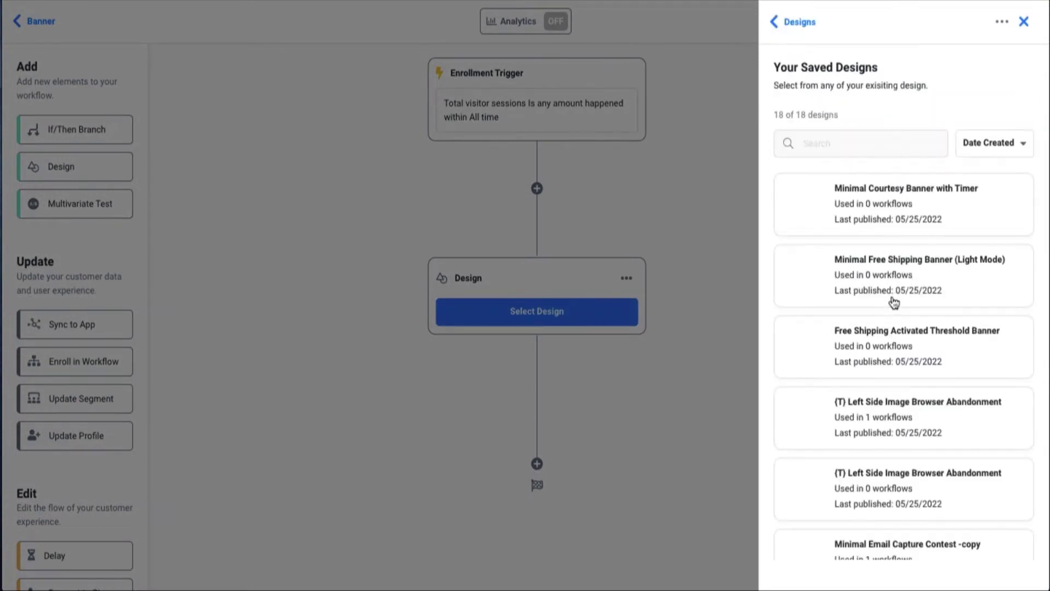
pyautogui.click(945, 275)
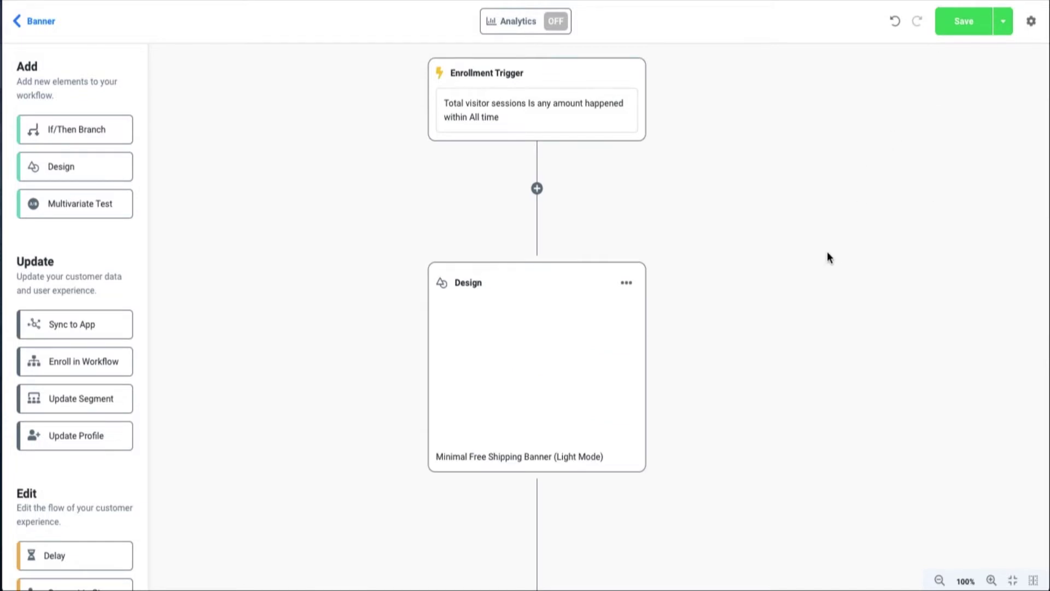
pyautogui.click(970, 26)
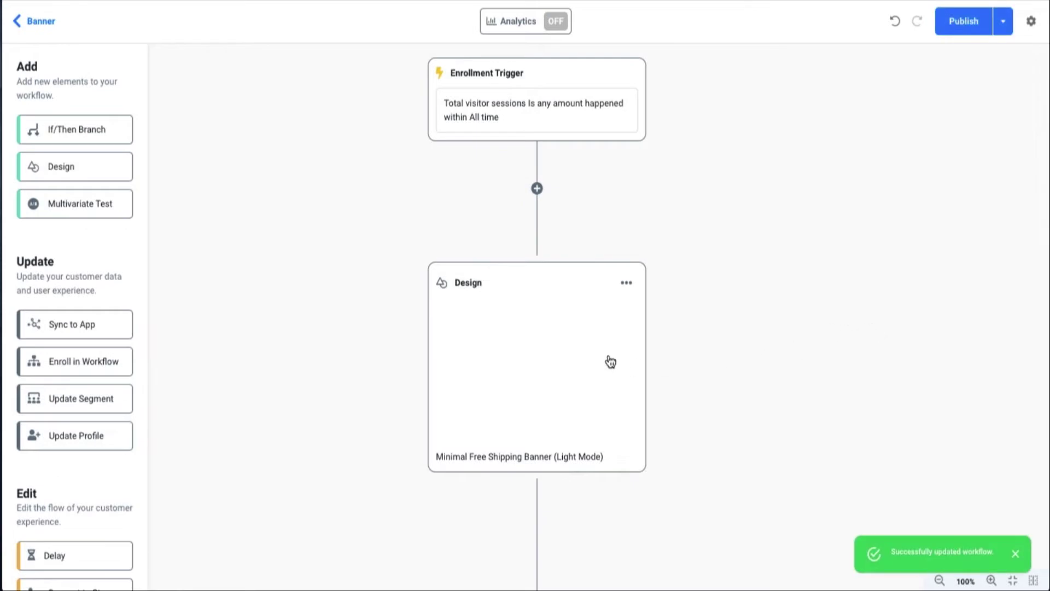
# Step: Try the "Embed in-page" display option on the free shipping banner design, return it to "Banner", and save the design step
pyautogui.click(610, 360)
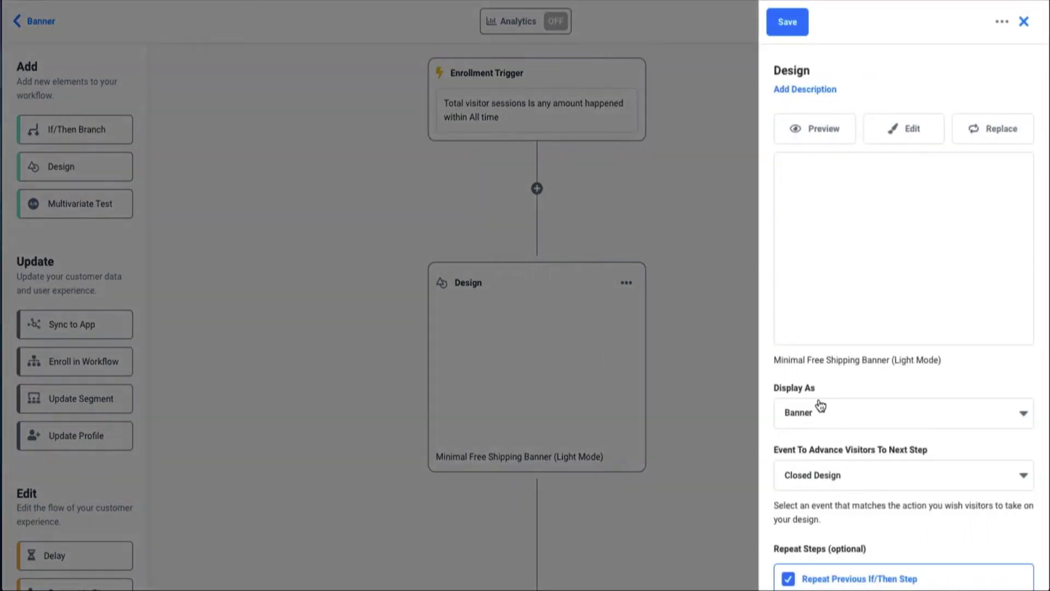
pyautogui.scroll(-2, 818, 390)
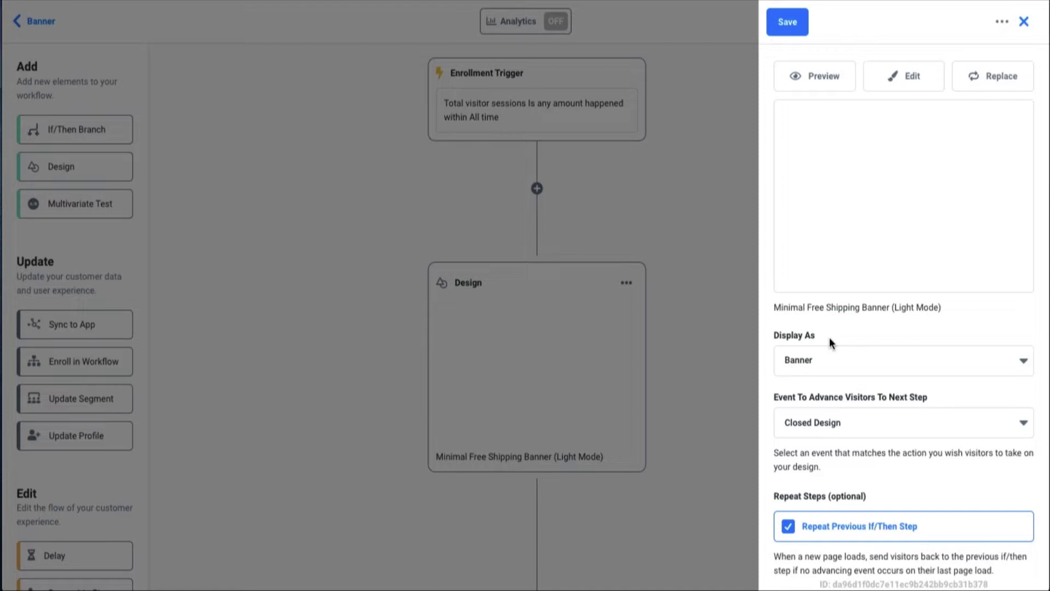
pyautogui.click(834, 359)
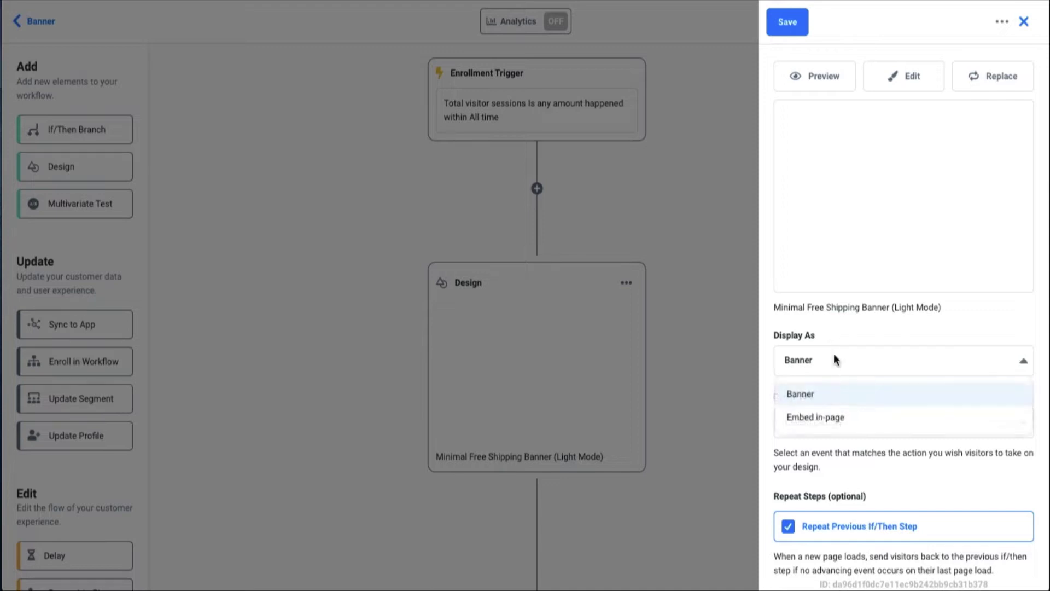
pyautogui.click(832, 417)
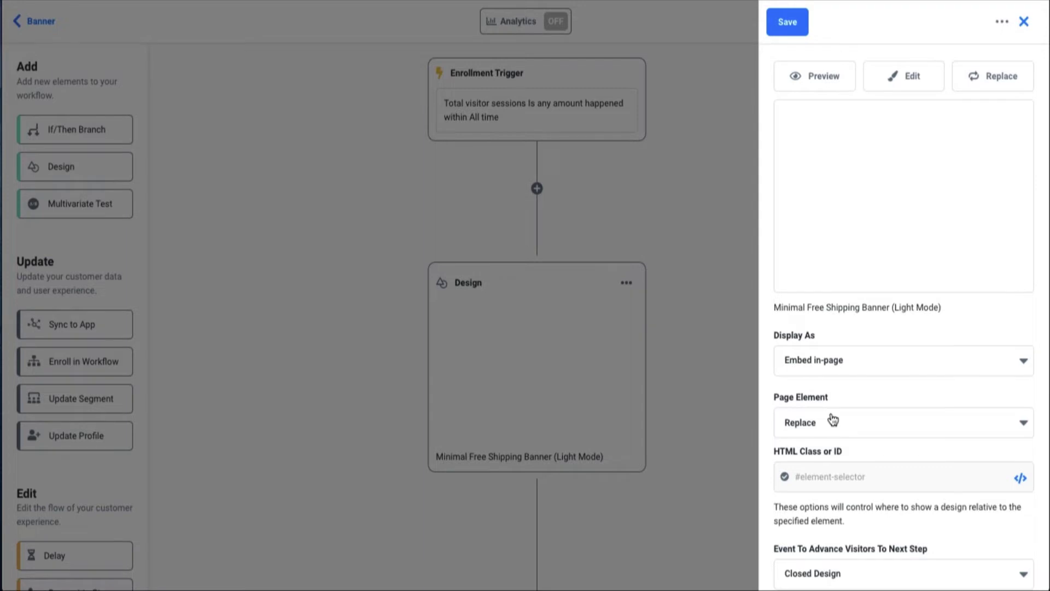
pyautogui.click(834, 420)
pyautogui.click(873, 479)
pyautogui.scroll(-3, 917, 470)
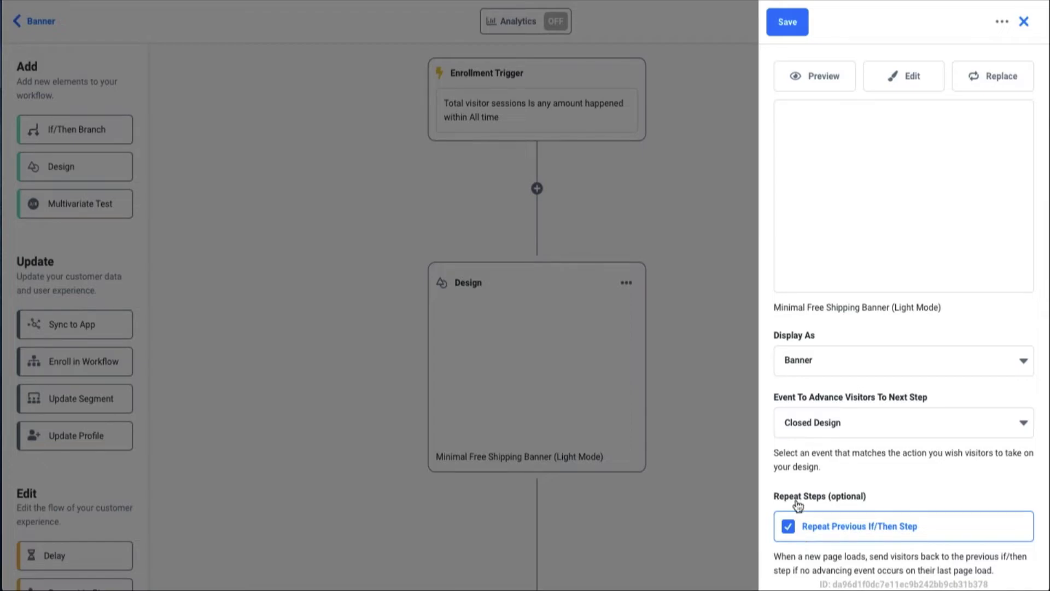
pyautogui.click(796, 23)
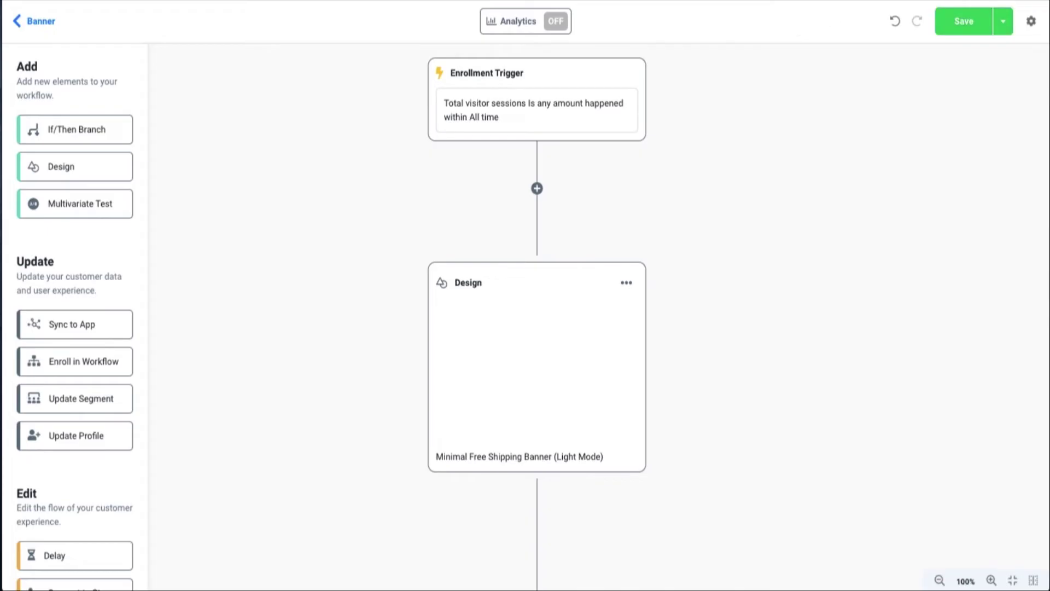
# Step: Turn off "Requires new page view" in the workflow's enrollment settings, and save the settings and the workflow
pyautogui.click(1031, 21)
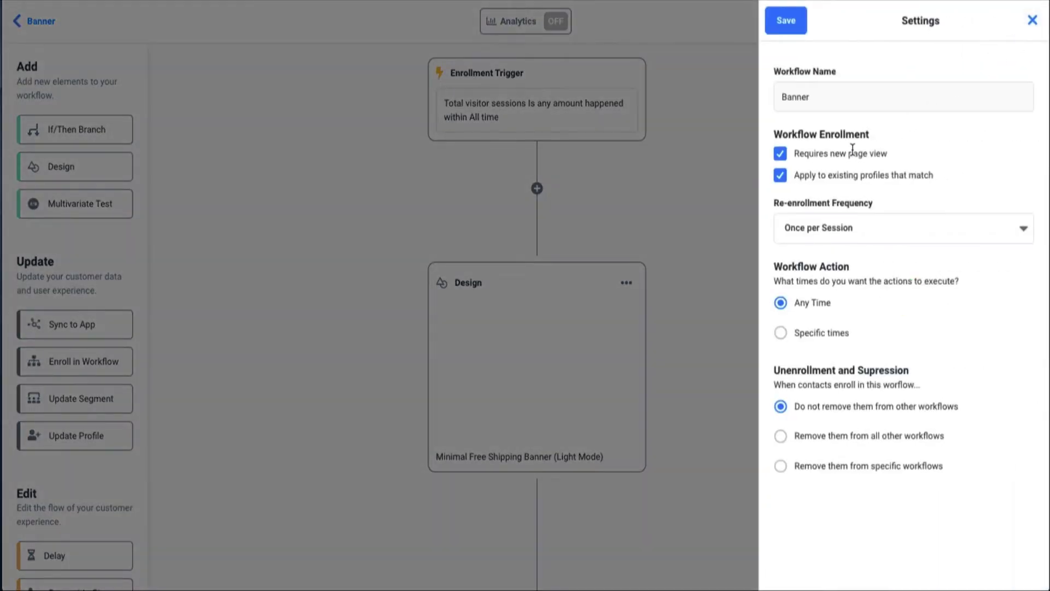
pyautogui.click(780, 155)
pyautogui.click(783, 25)
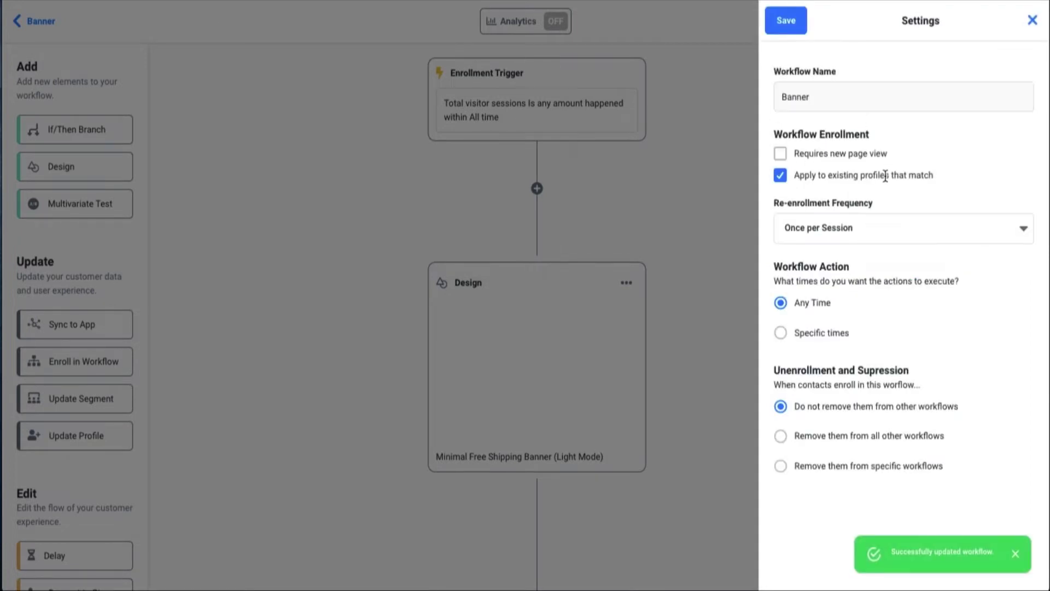
pyautogui.click(787, 27)
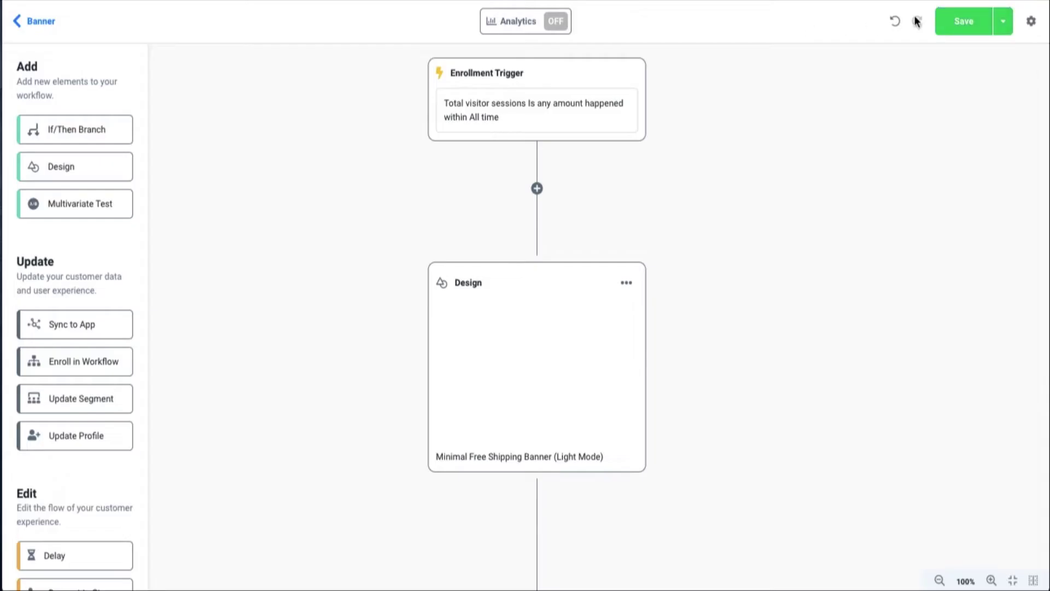
pyautogui.click(961, 22)
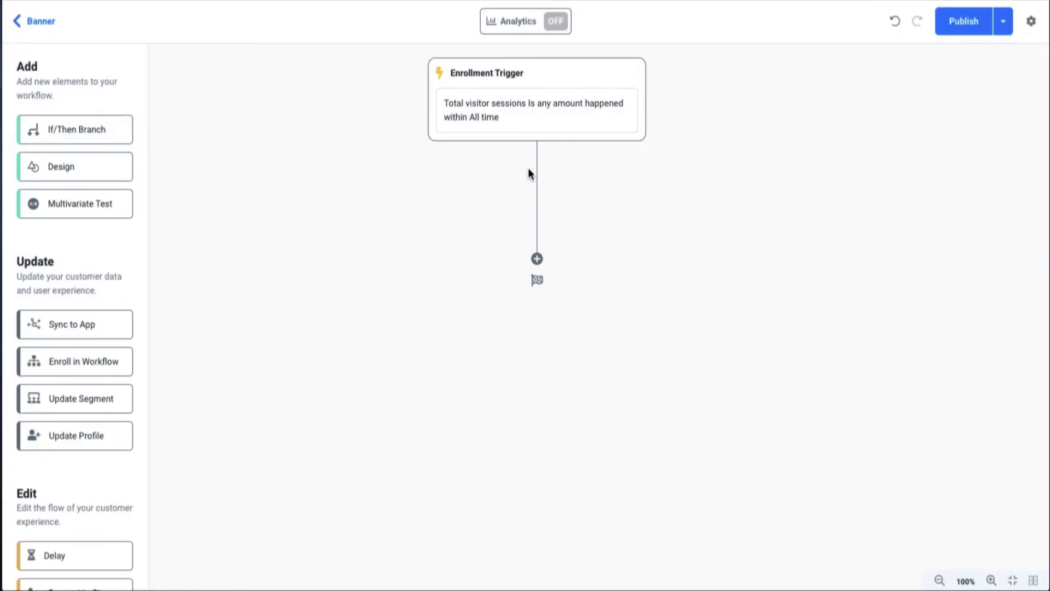
# Step: Open the enrollment trigger and review its total visitor sessions condition
pyautogui.click(553, 124)
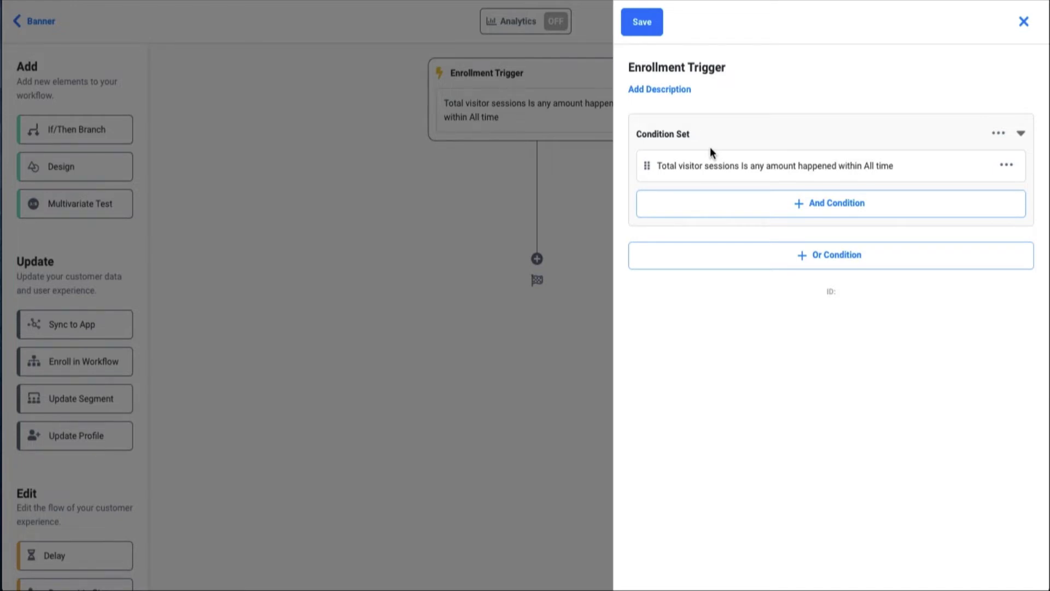
pyautogui.click(1007, 166)
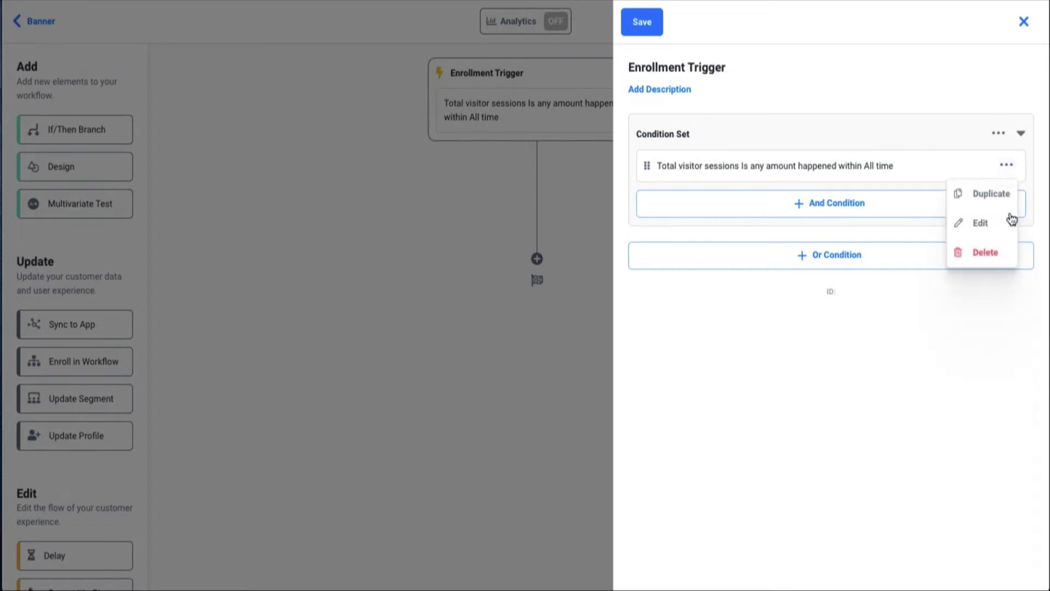
pyautogui.click(984, 224)
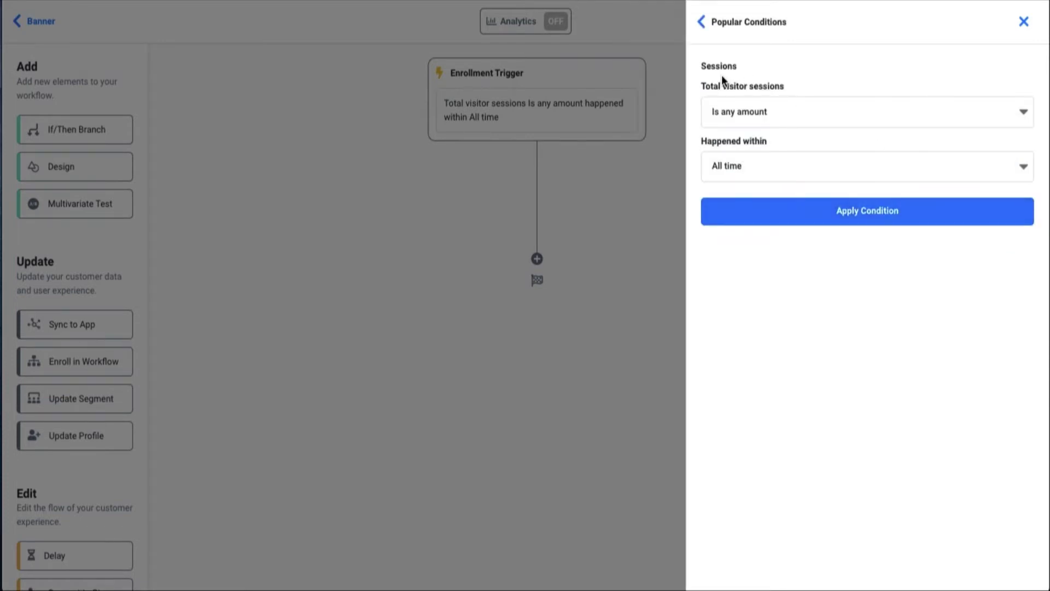
pyautogui.click(778, 212)
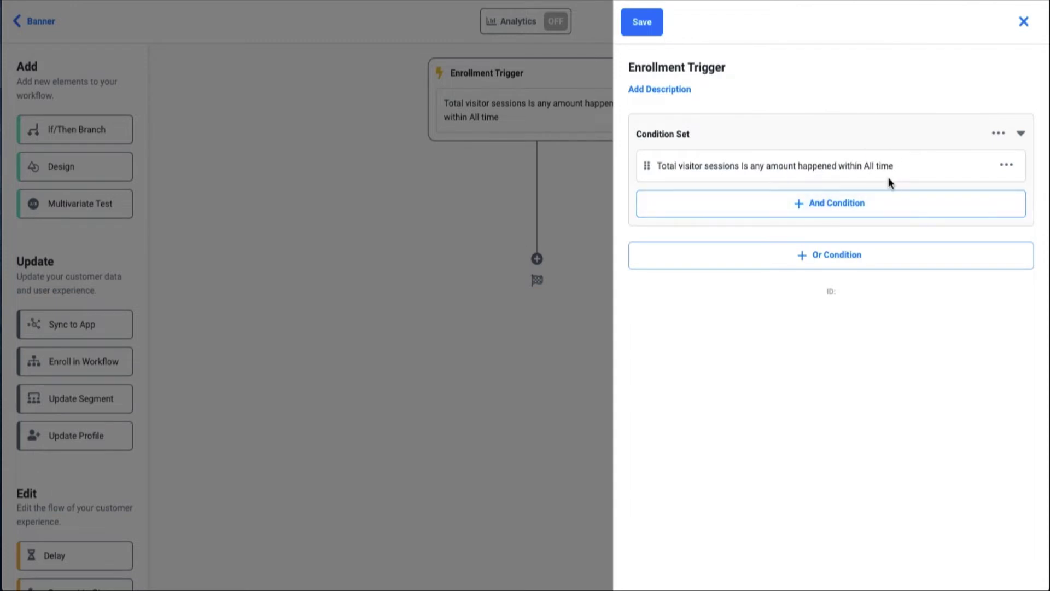
# Step: Add an And condition to the enrollment trigger: Cart Amount "Subtotal" "Is greater than" $0 within "This Session"
pyautogui.click(866, 207)
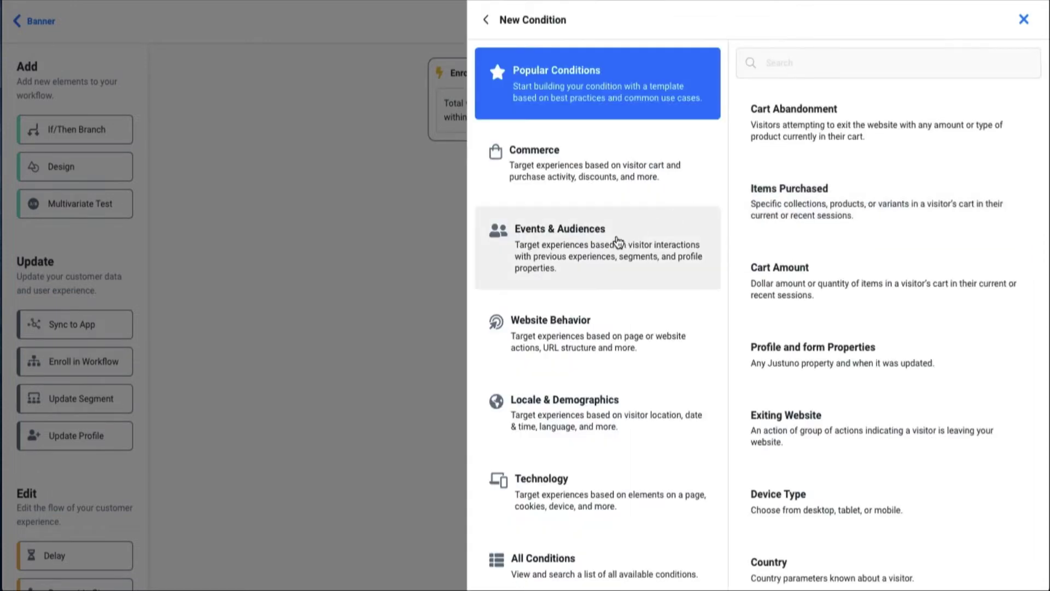
pyautogui.click(544, 176)
pyautogui.click(648, 196)
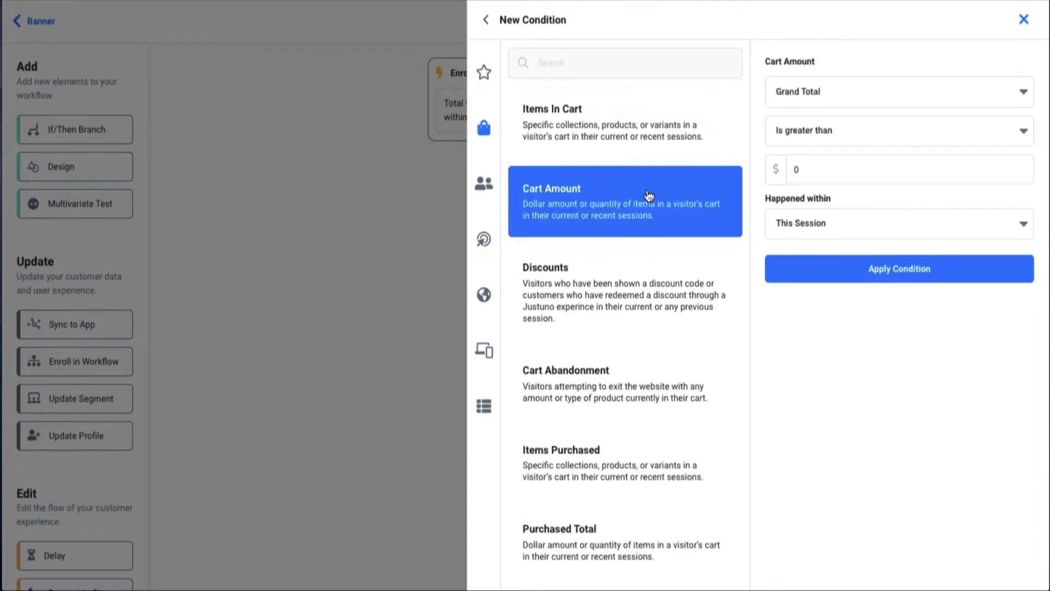
pyautogui.click(814, 85)
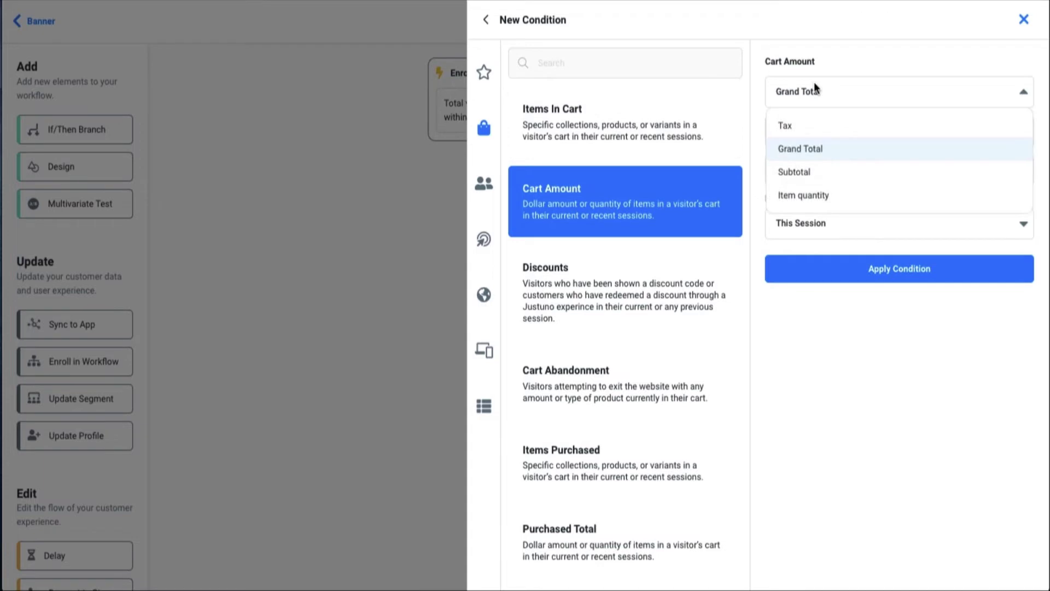
pyautogui.click(860, 183)
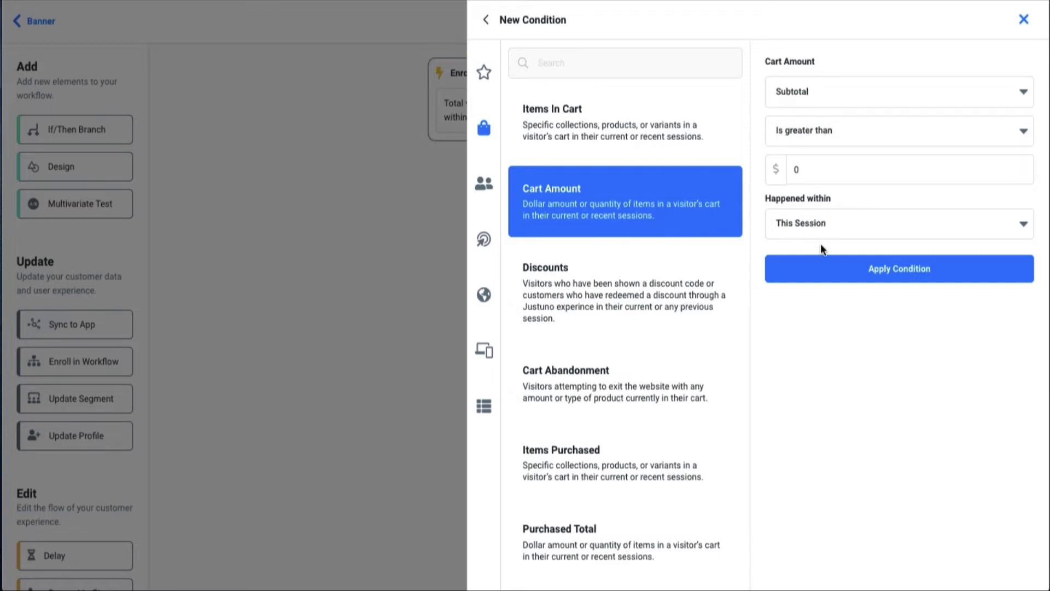
pyautogui.click(825, 268)
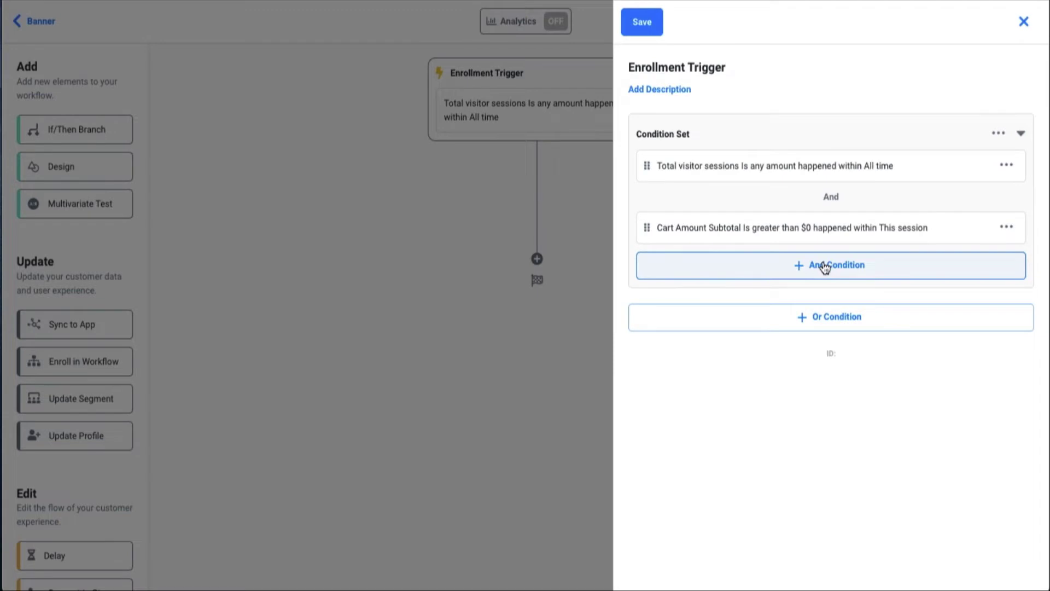
# Step: Add an And condition to the enrollment trigger: Cart Amount "Subtotal" "Is less than" $50 within "This Session", and save the trigger
pyautogui.click(824, 267)
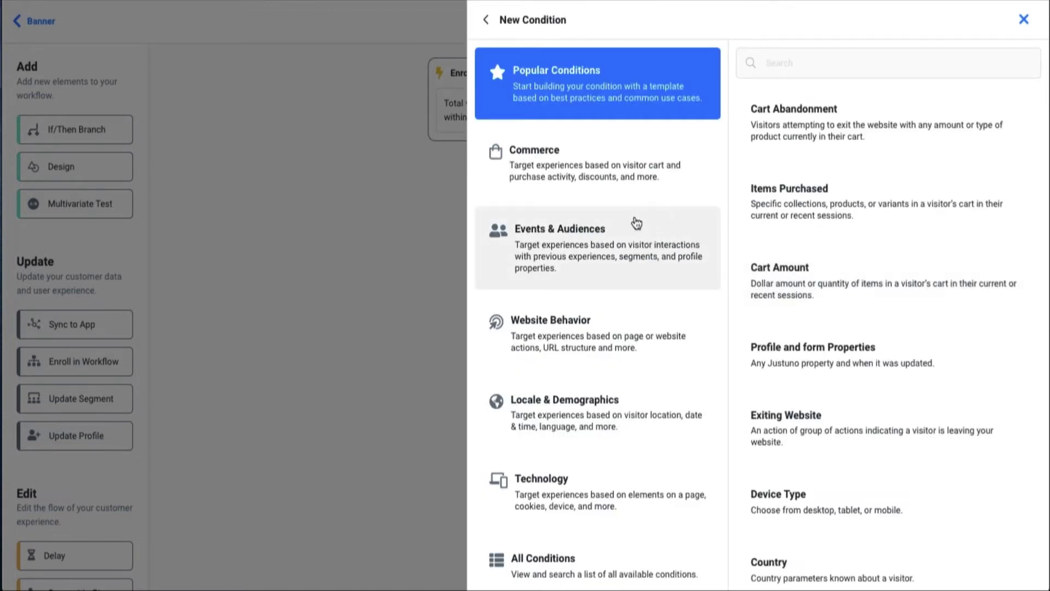
pyautogui.click(635, 167)
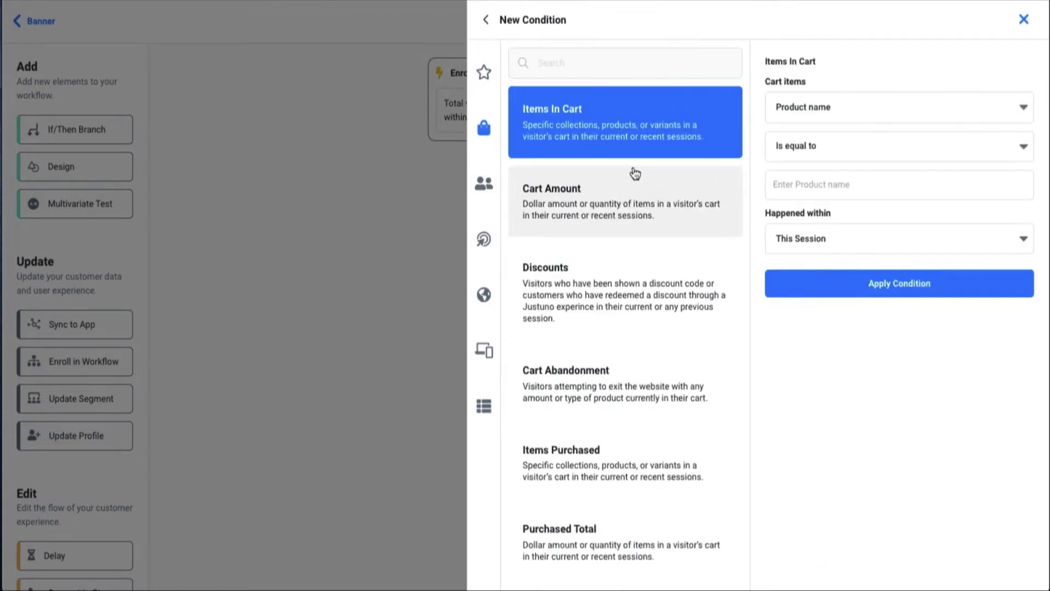
pyautogui.click(651, 193)
pyautogui.click(840, 95)
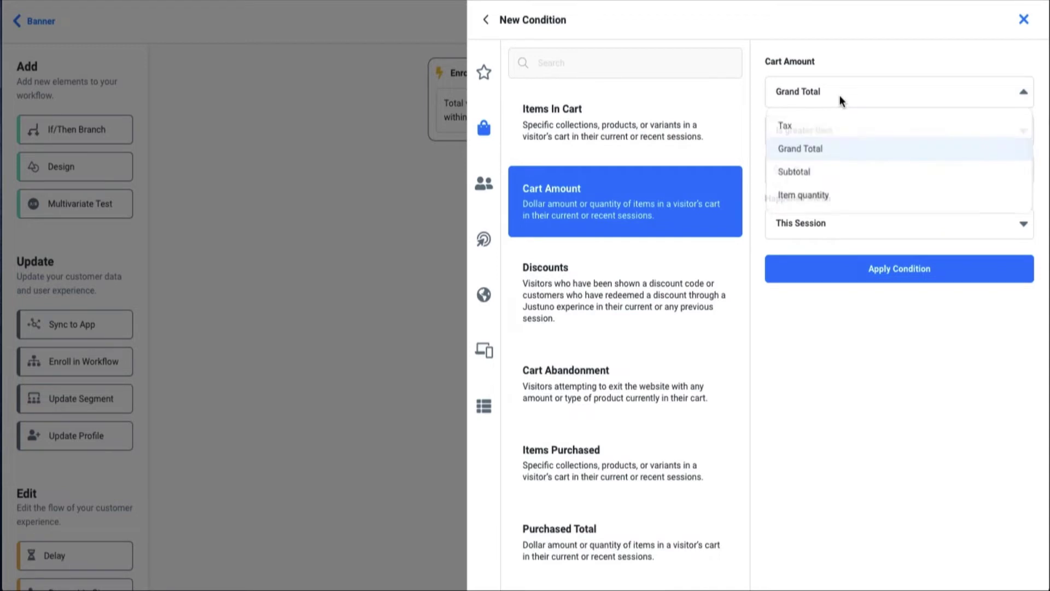
pyautogui.click(833, 174)
pyautogui.click(846, 129)
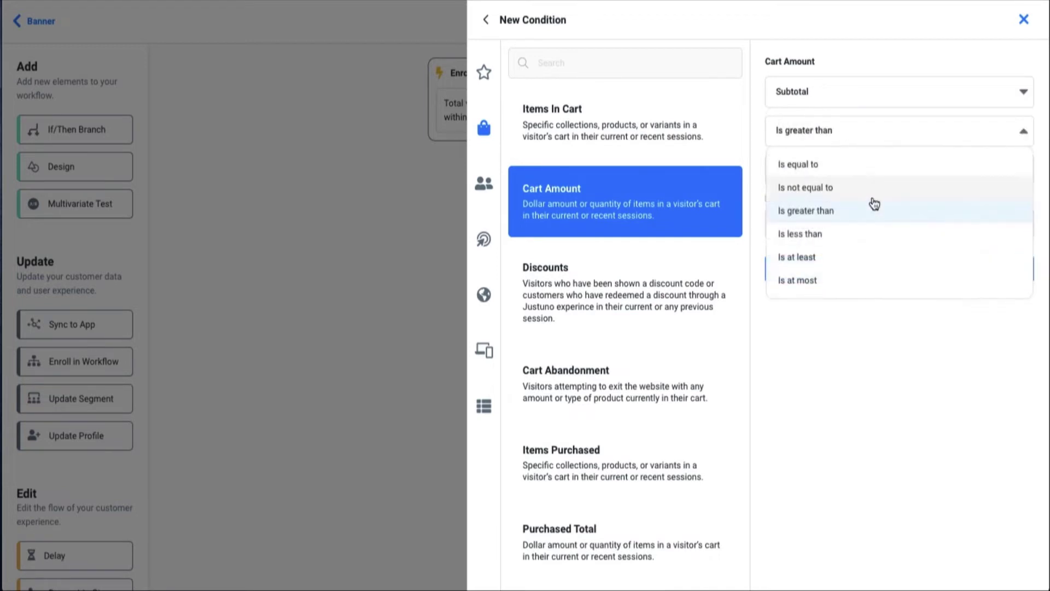
pyautogui.click(867, 235)
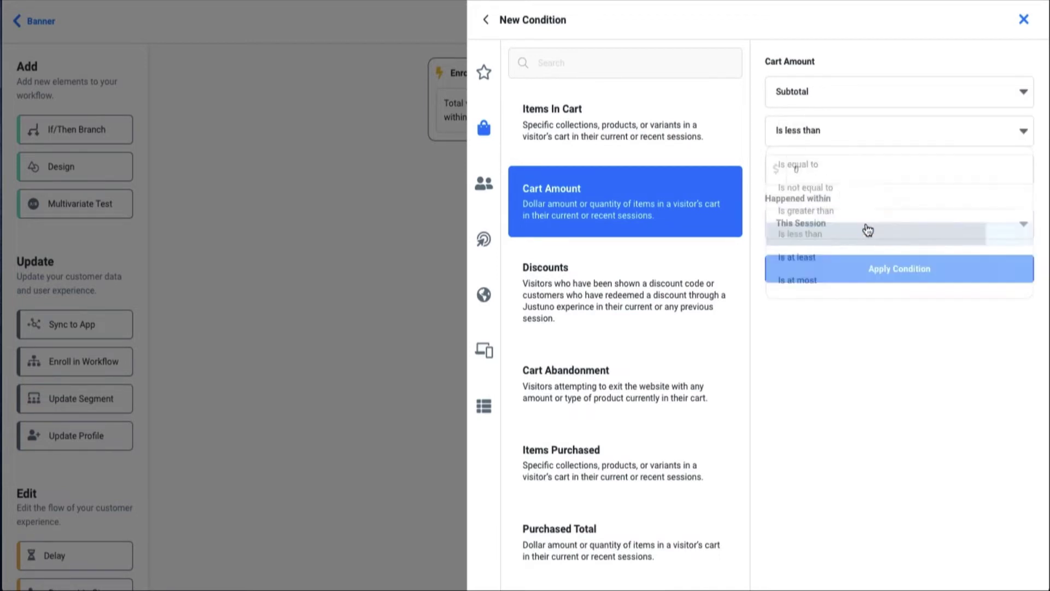
pyautogui.click(838, 174)
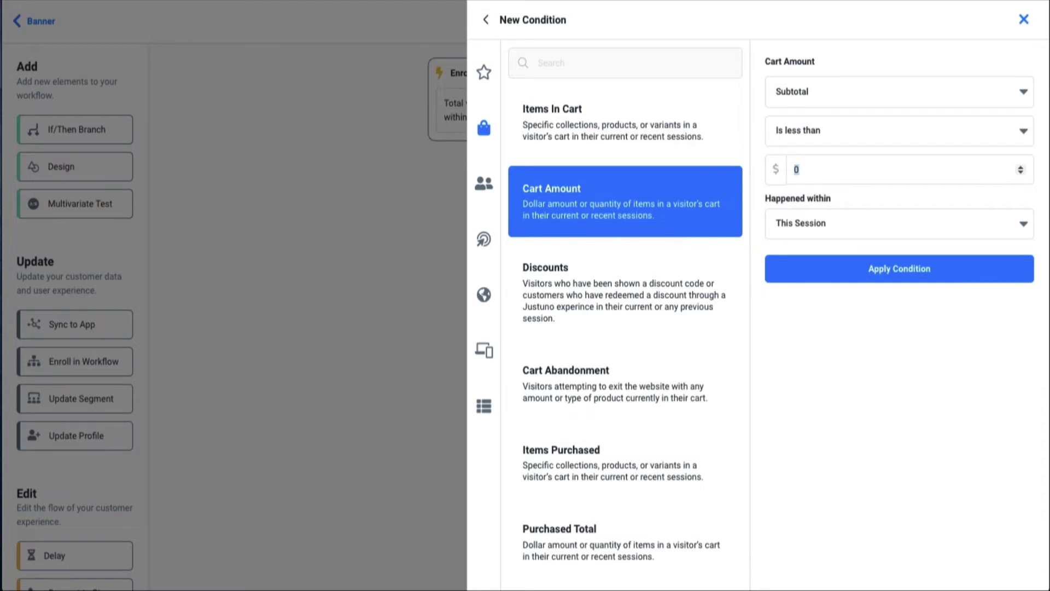
pyautogui.write('50')
pyautogui.click(859, 263)
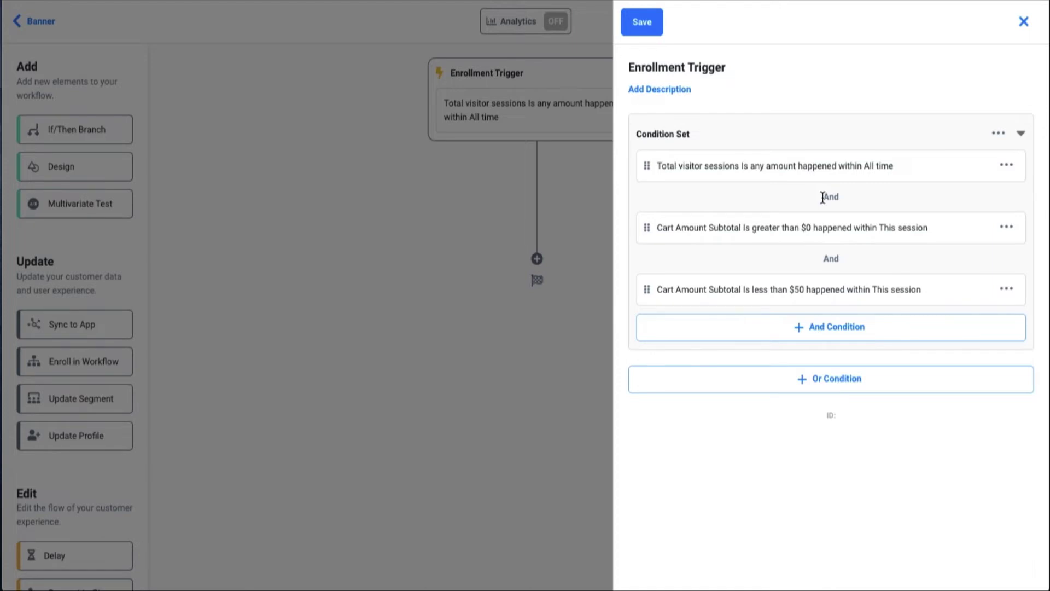
pyautogui.click(644, 21)
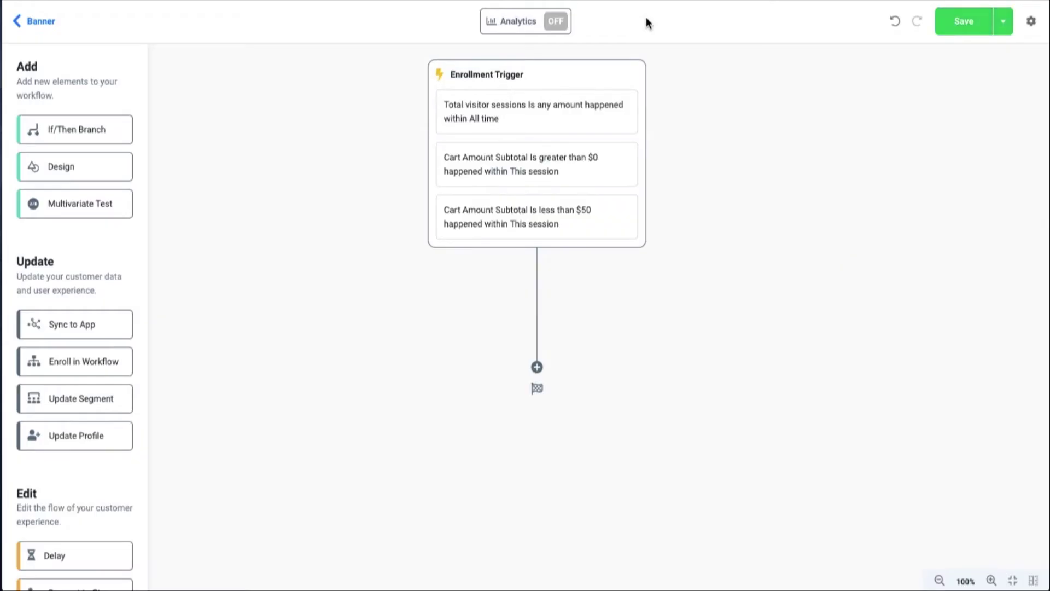
# Step: Add a design step below the enrollment trigger using the saved "Free Shipping Threshold Banner" design, review its display settings, and save it
pyautogui.moveTo(406, 236); pyautogui.dragTo(536, 361)
pyautogui.click(536, 421)
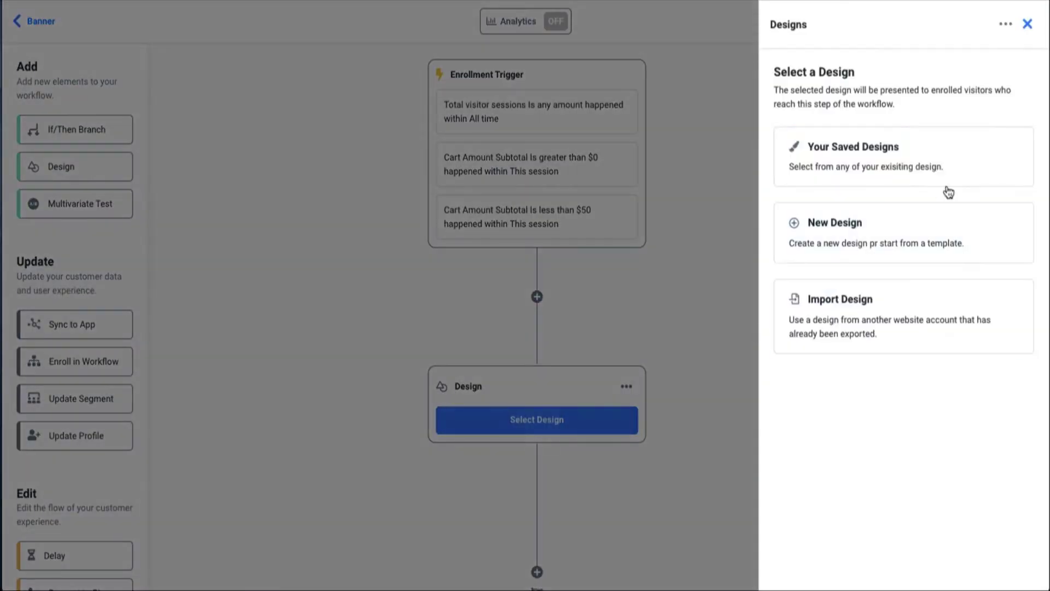
pyautogui.click(911, 153)
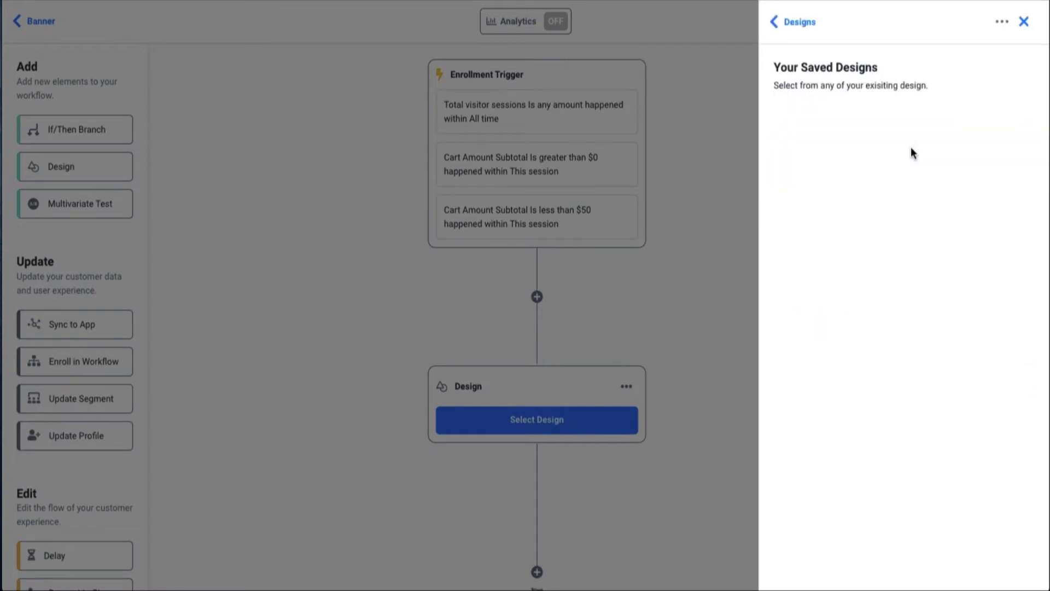
pyautogui.scroll(-10, 947, 445)
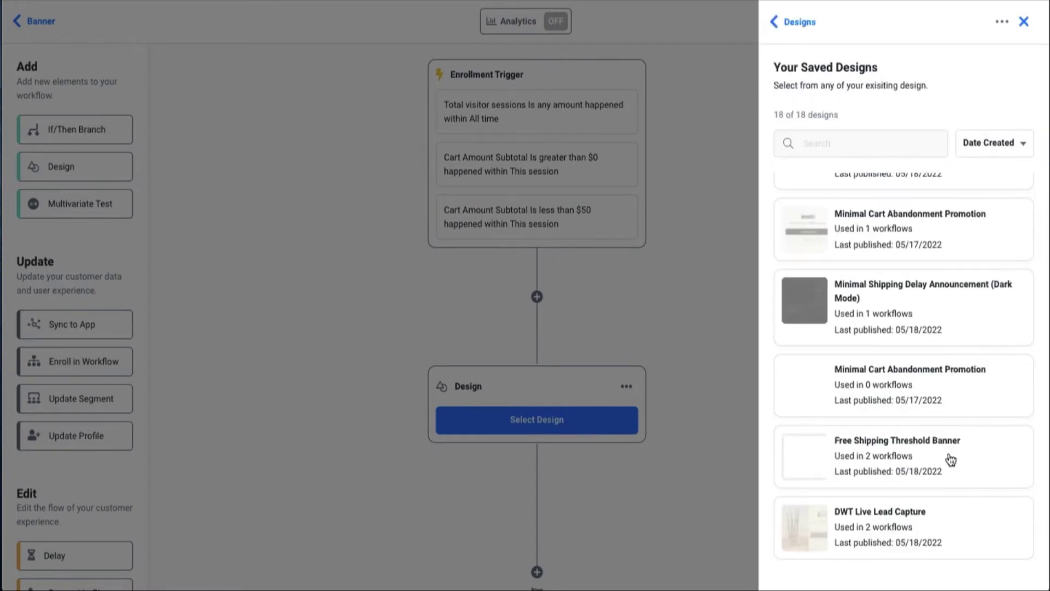
pyautogui.click(952, 467)
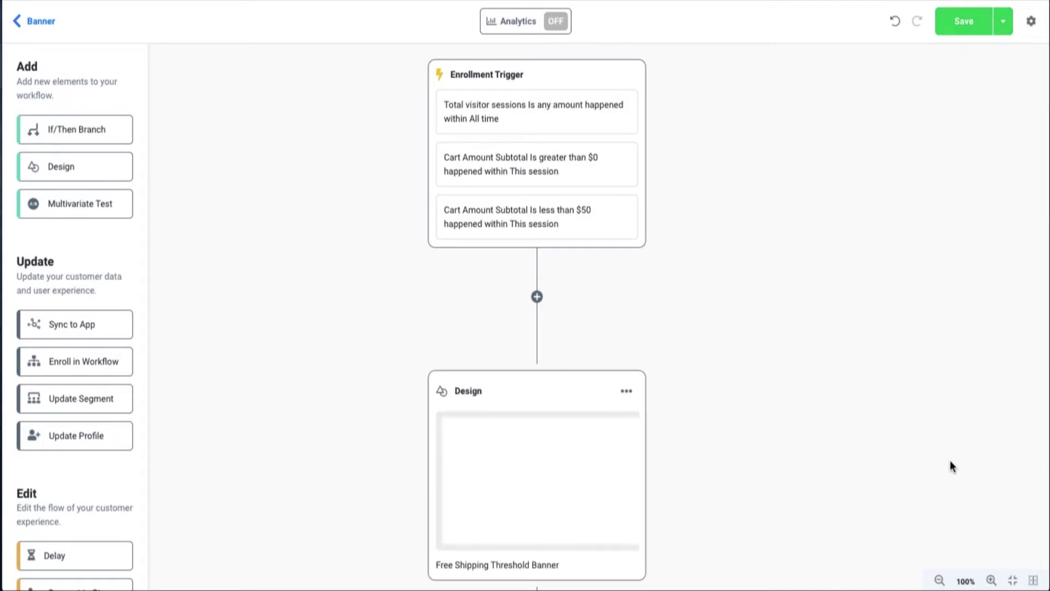
pyautogui.scroll(-3, 530, 491)
pyautogui.click(549, 352)
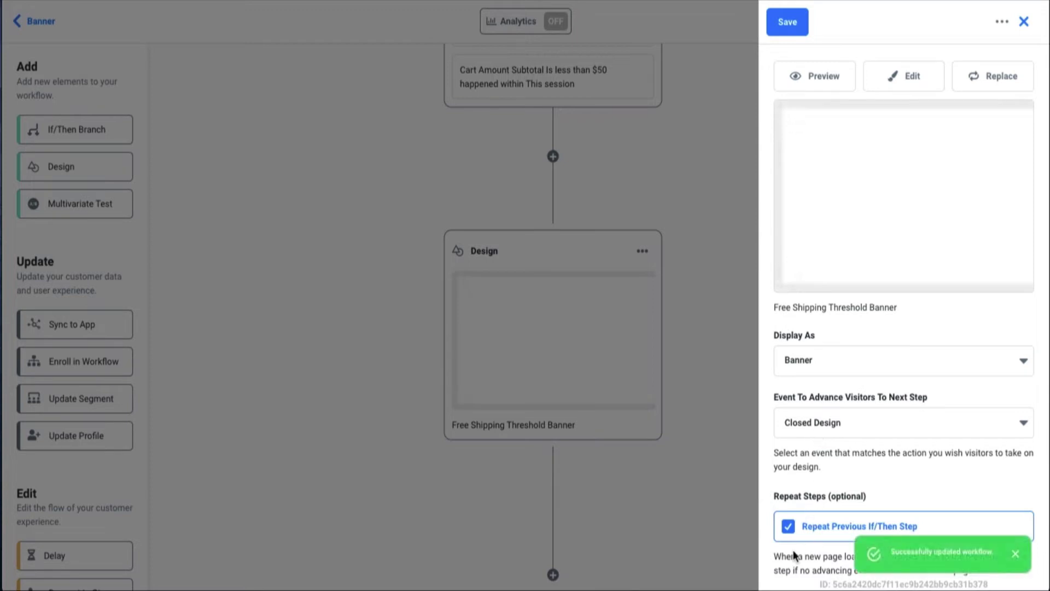
pyautogui.click(788, 23)
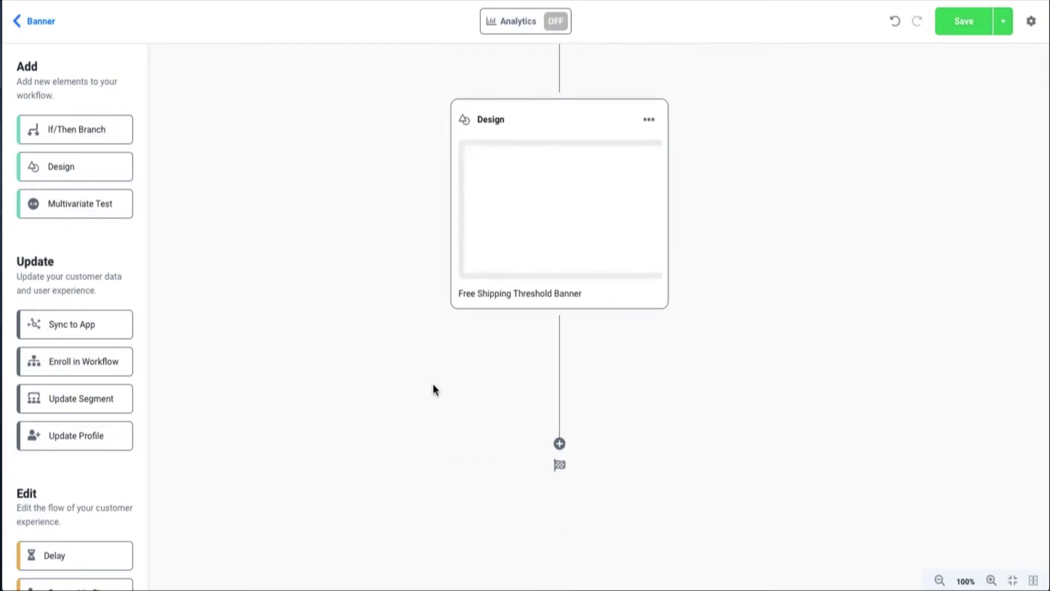
# Step: Add an If/Then branch below the banner design with the condition Cart Amount "Subtotal" "Is at least" $50 within "This Session"
pyautogui.moveTo(98, 136); pyautogui.dragTo(576, 442)
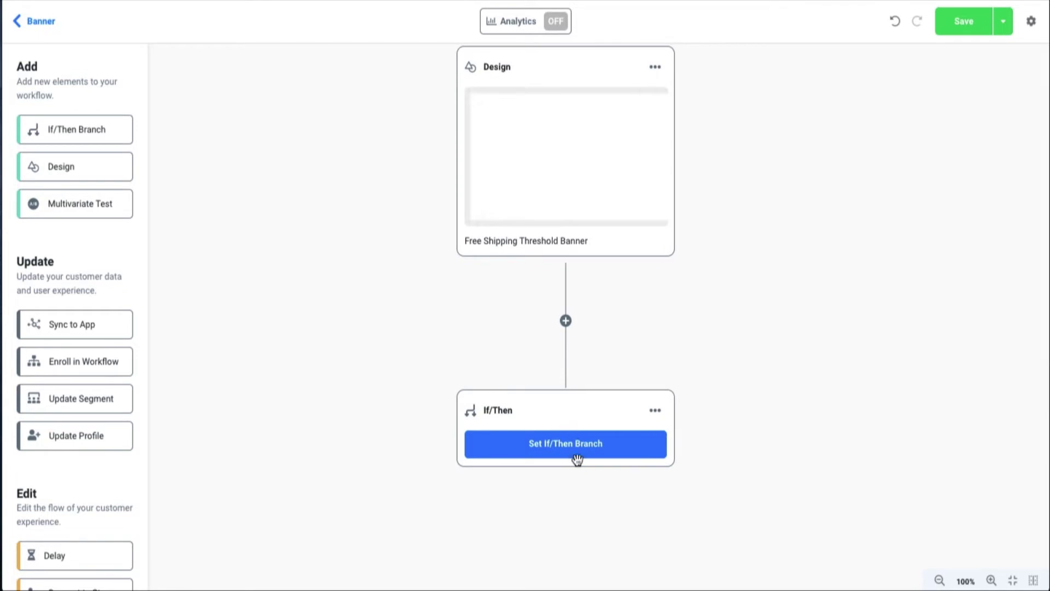
pyautogui.click(578, 450)
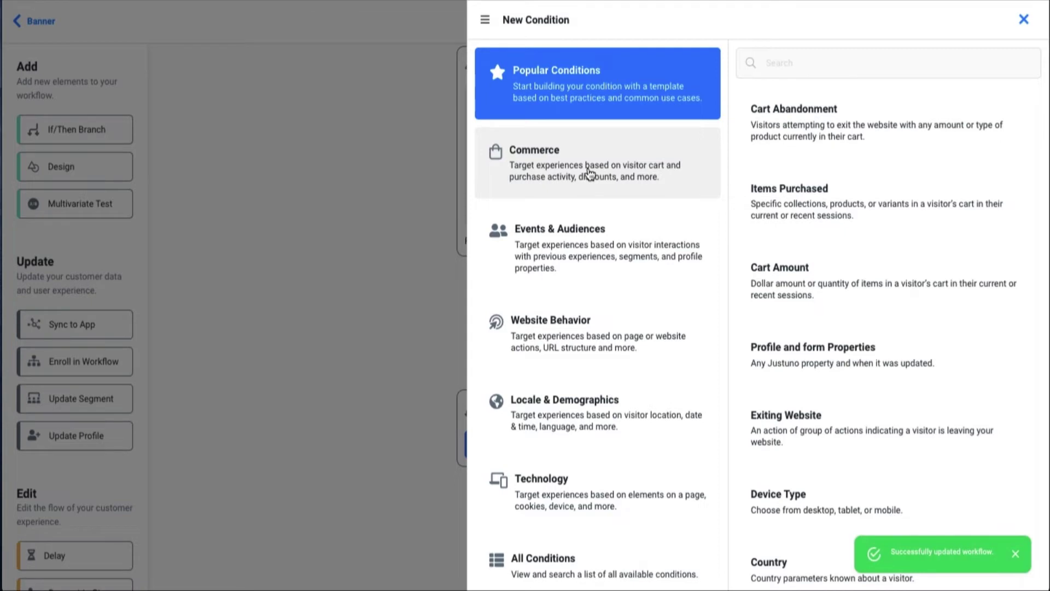
pyautogui.click(589, 174)
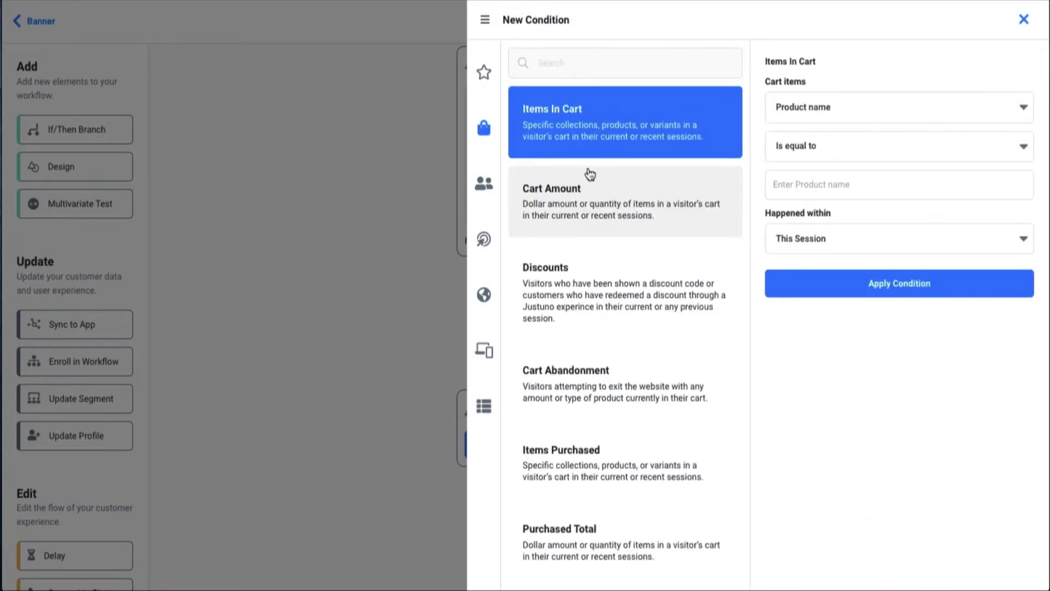
pyautogui.click(596, 198)
pyautogui.click(841, 97)
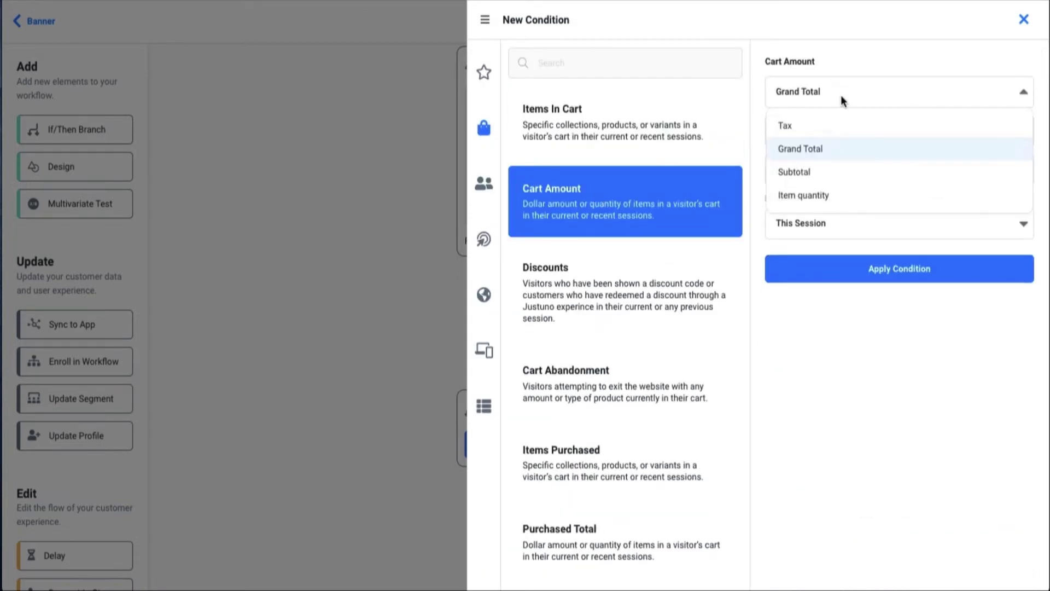
pyautogui.click(904, 175)
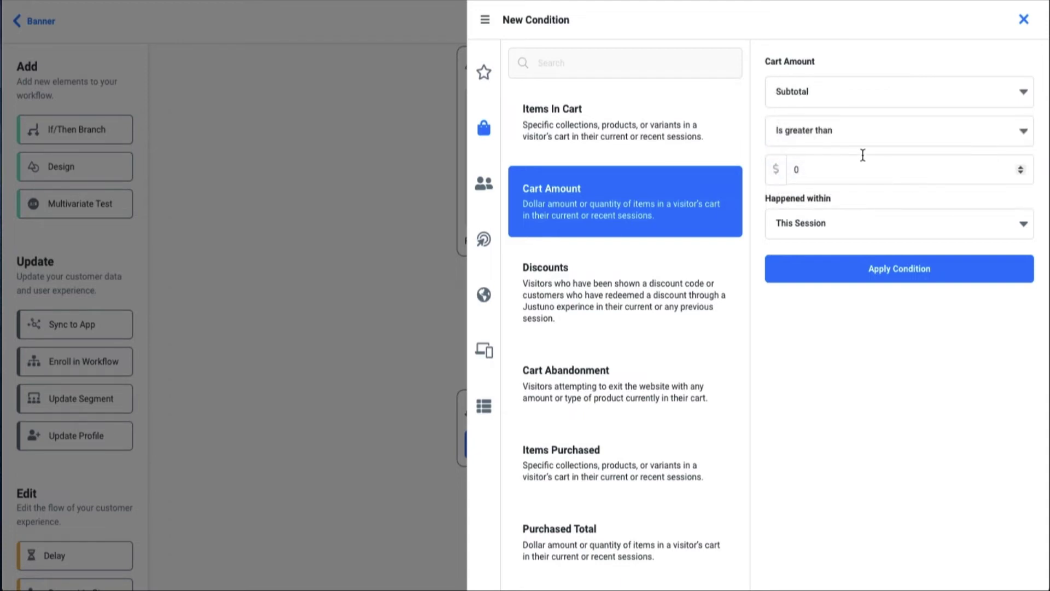
pyautogui.click(862, 131)
pyautogui.click(896, 266)
pyautogui.write('50')
pyautogui.click(846, 267)
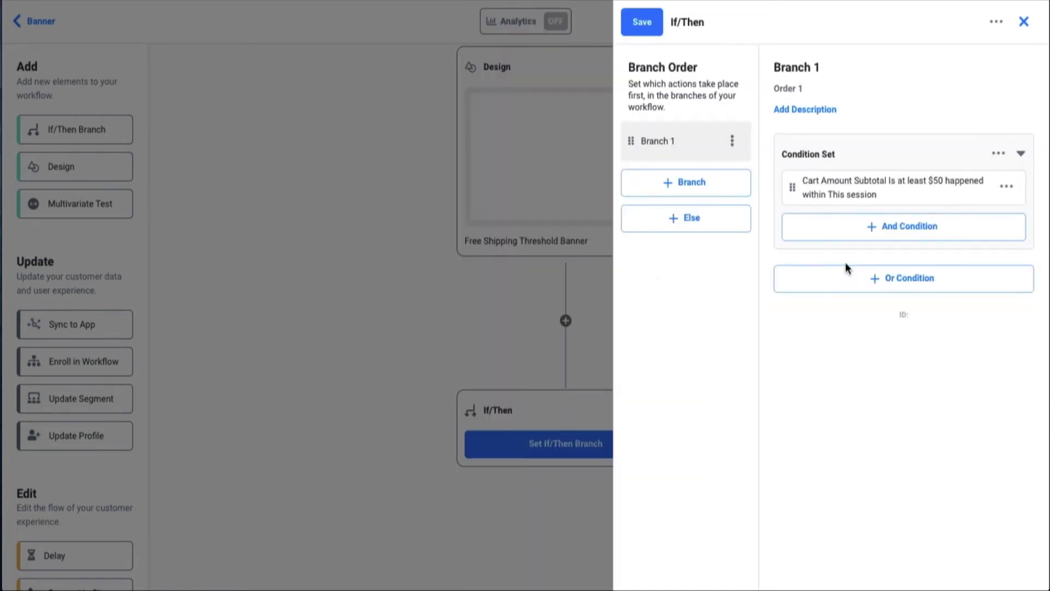
# Step: Rename the If/Then step's Branch 1 to "$50 Reached" and save the step
pyautogui.click(731, 141)
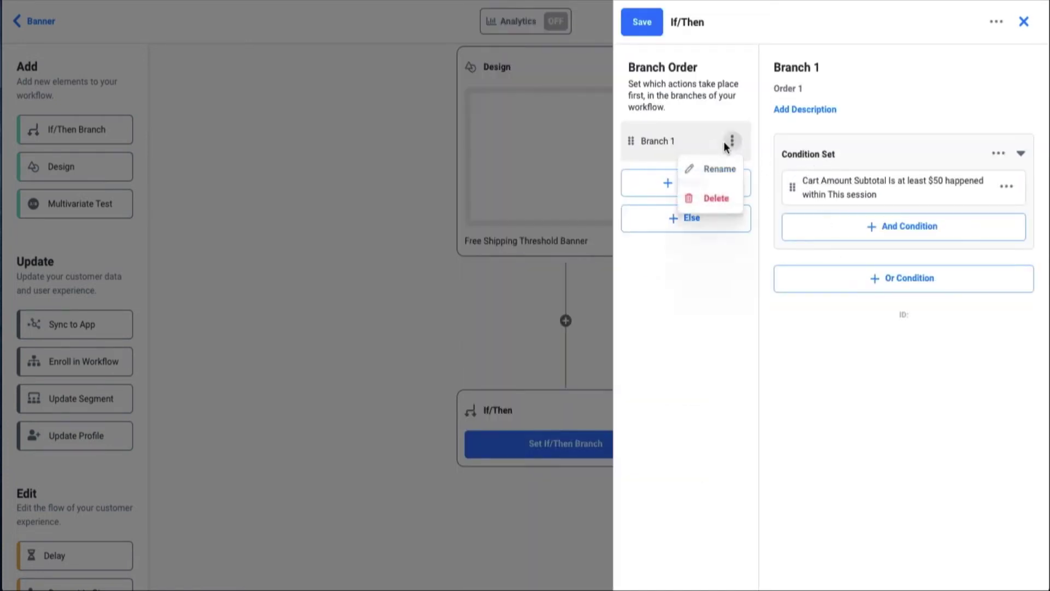
pyautogui.click(714, 169)
pyautogui.tripleClick(670, 142)
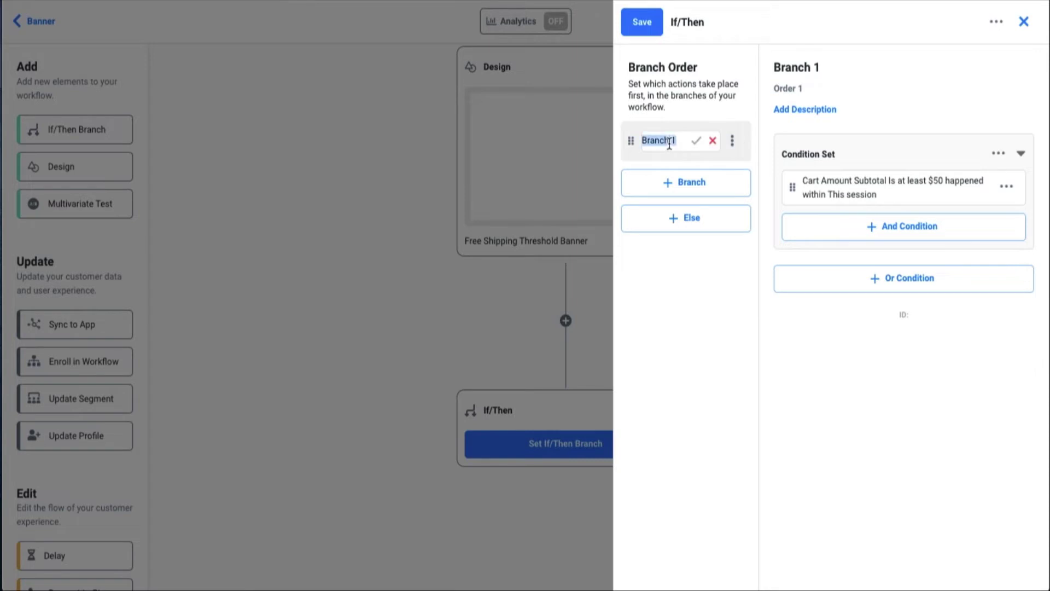
pyautogui.write('$')
pyautogui.write('50 Reached')
pyautogui.click(695, 141)
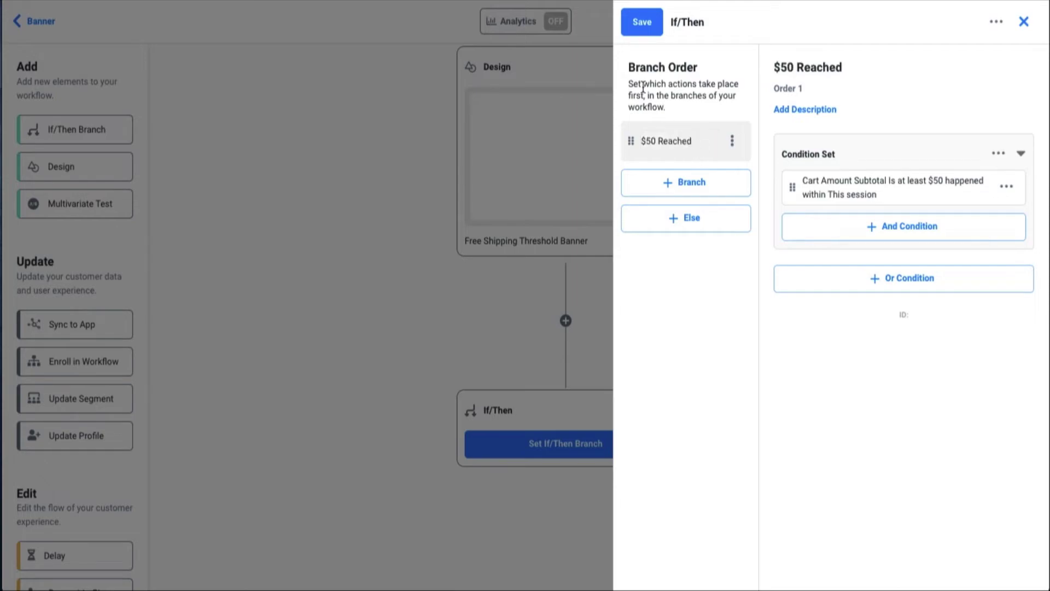
pyautogui.click(638, 30)
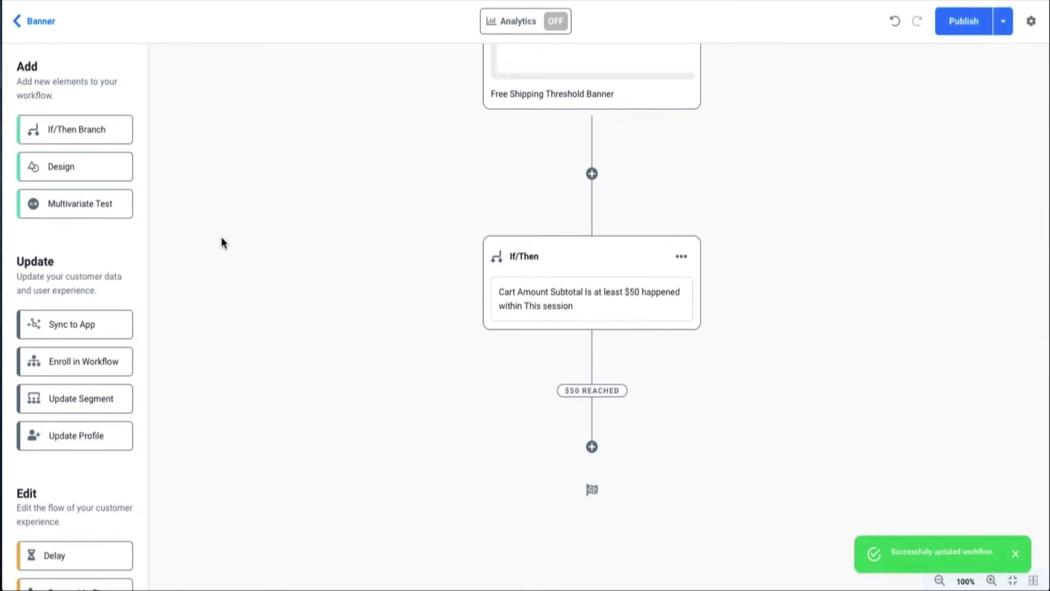
# Step: Add a design step under the "$50 Reached" branch using the saved "Free Shipping Activated Threshold Banner" design, and save its settings
pyautogui.moveTo(85, 174); pyautogui.dragTo(592, 450)
pyautogui.click(618, 508)
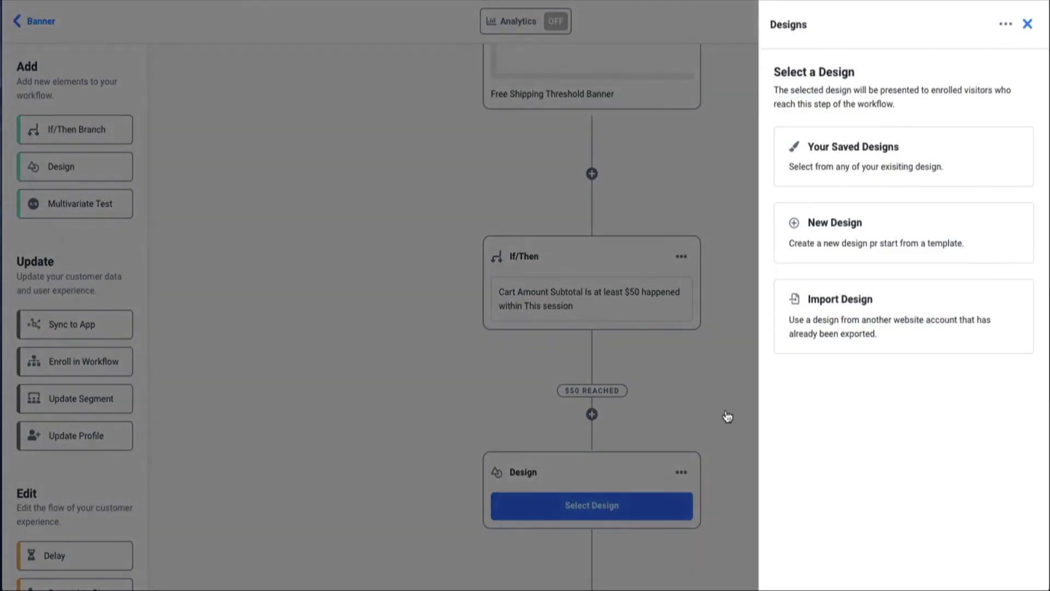
pyautogui.click(870, 171)
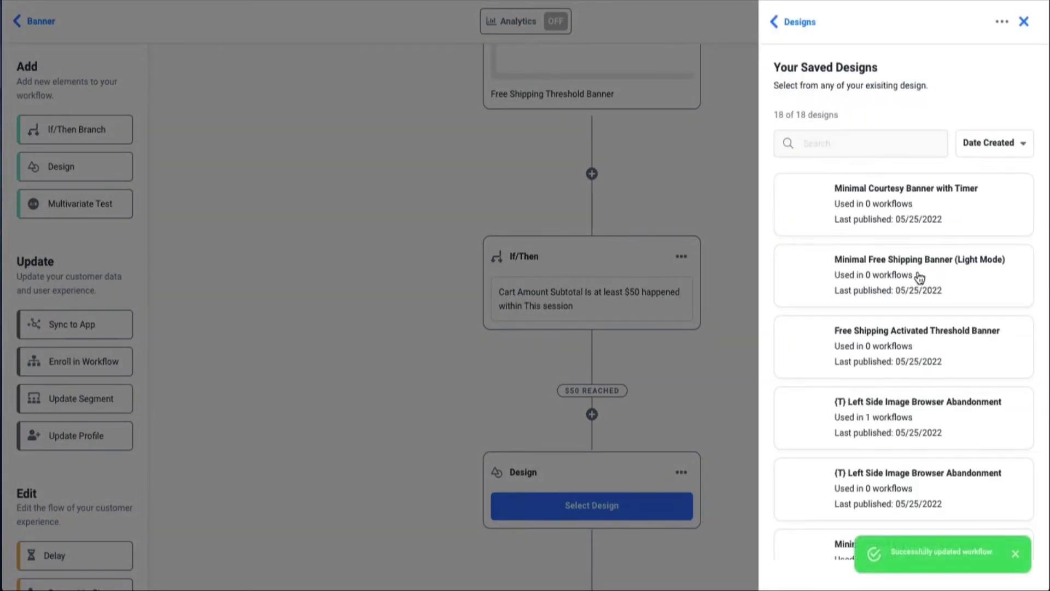
pyautogui.click(956, 343)
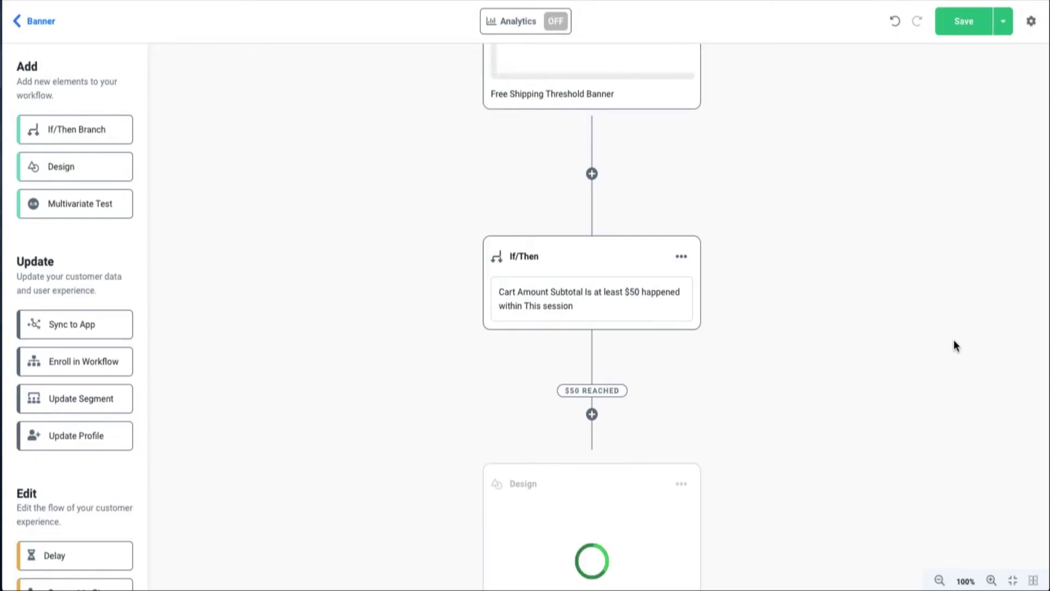
pyautogui.click(646, 424)
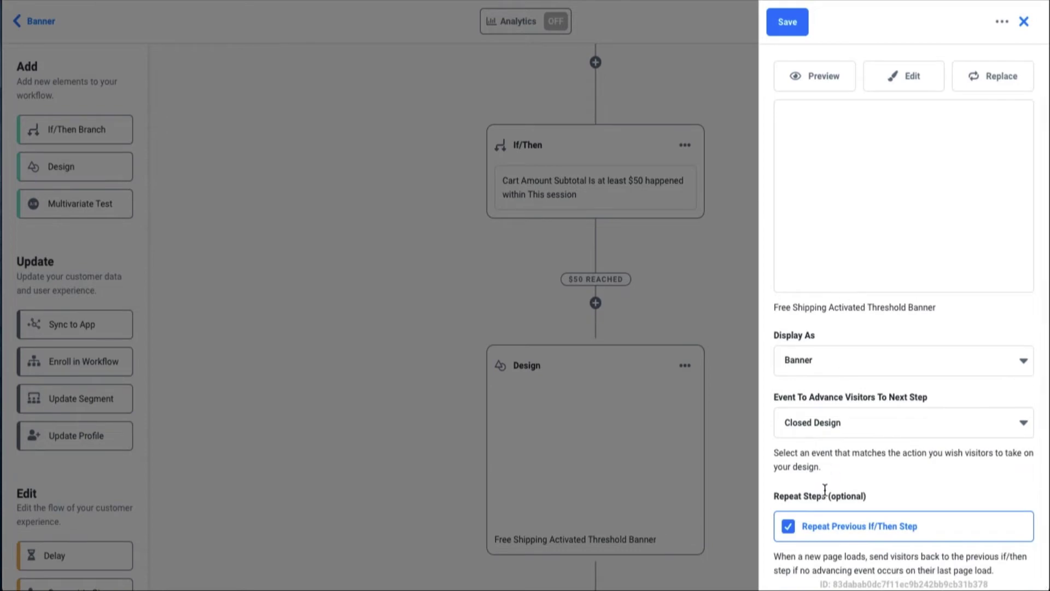
pyautogui.scroll(2, 787, 367)
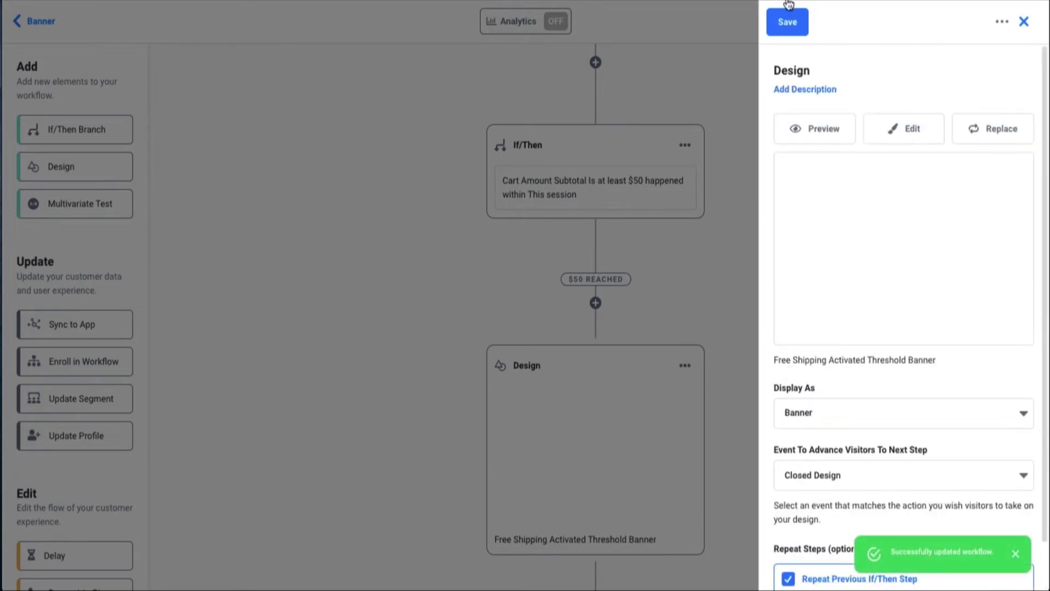
pyautogui.click(788, 22)
# Step: Review the workflow's sequence of enrollment trigger conditions, threshold banner design, and If/Then step
pyautogui.scroll(5, 666, 365)
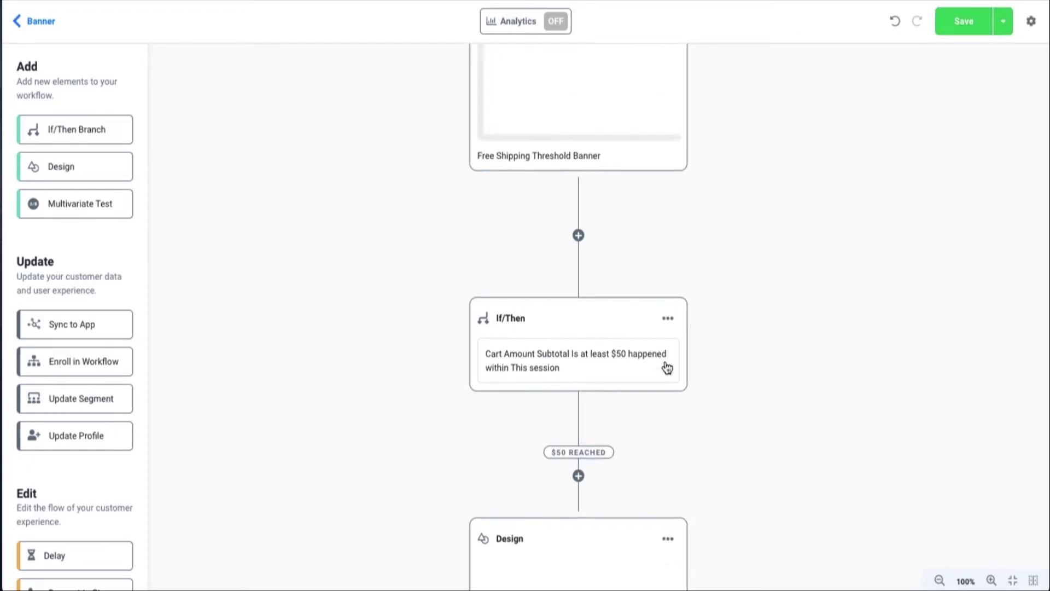
pyautogui.scroll(4, 666, 365)
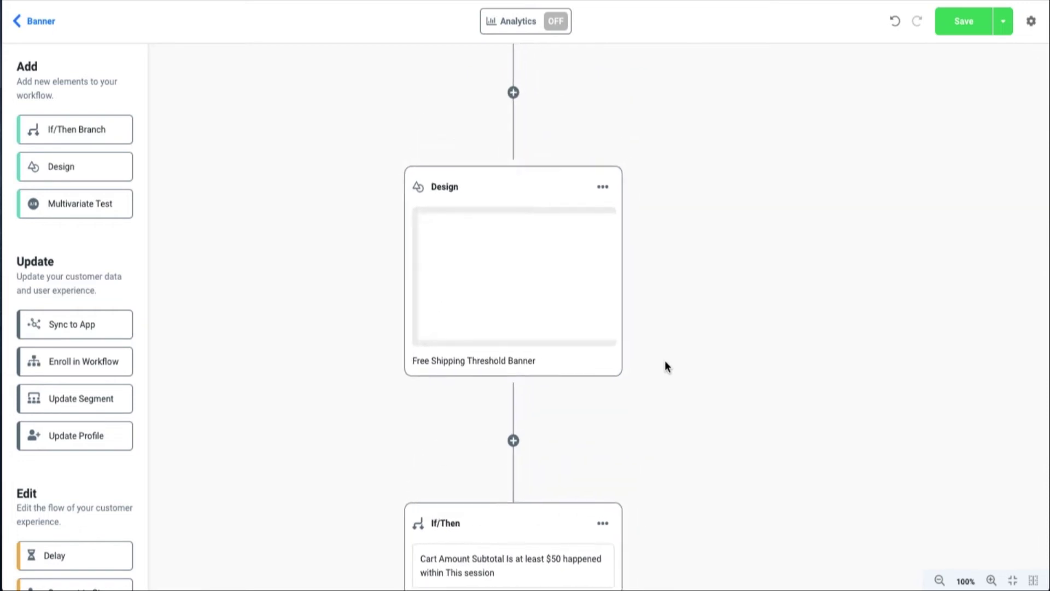
pyautogui.scroll(4, 666, 366)
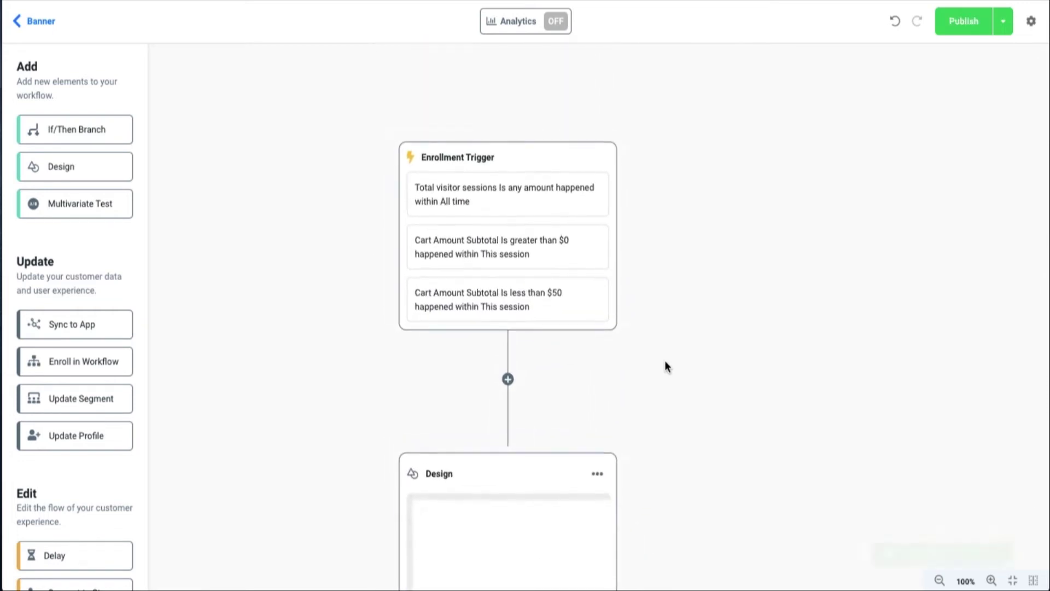
pyautogui.scroll(-1, 666, 365)
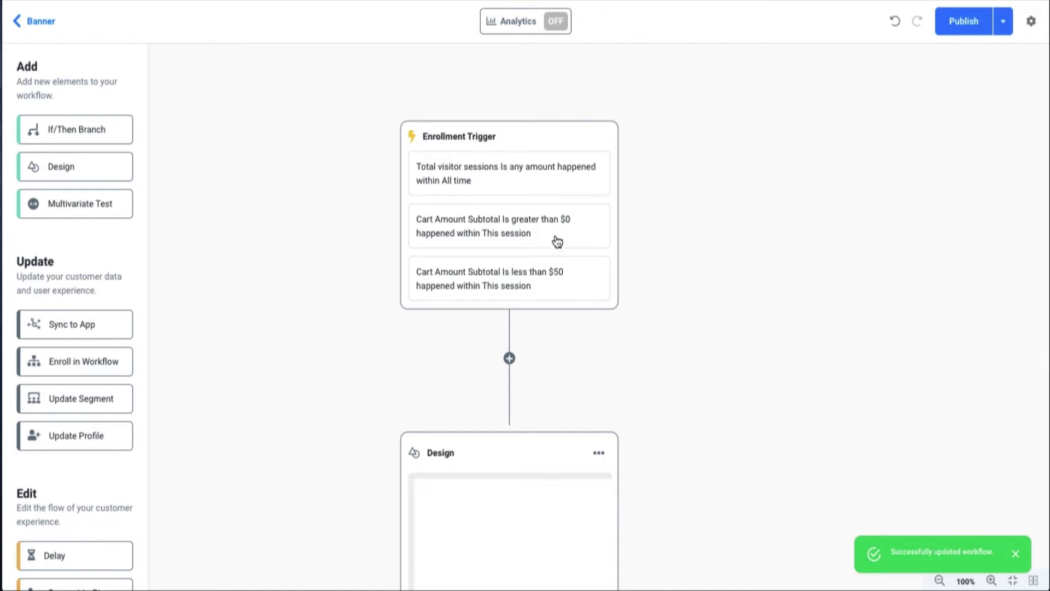
pyautogui.scroll(-4, 569, 274)
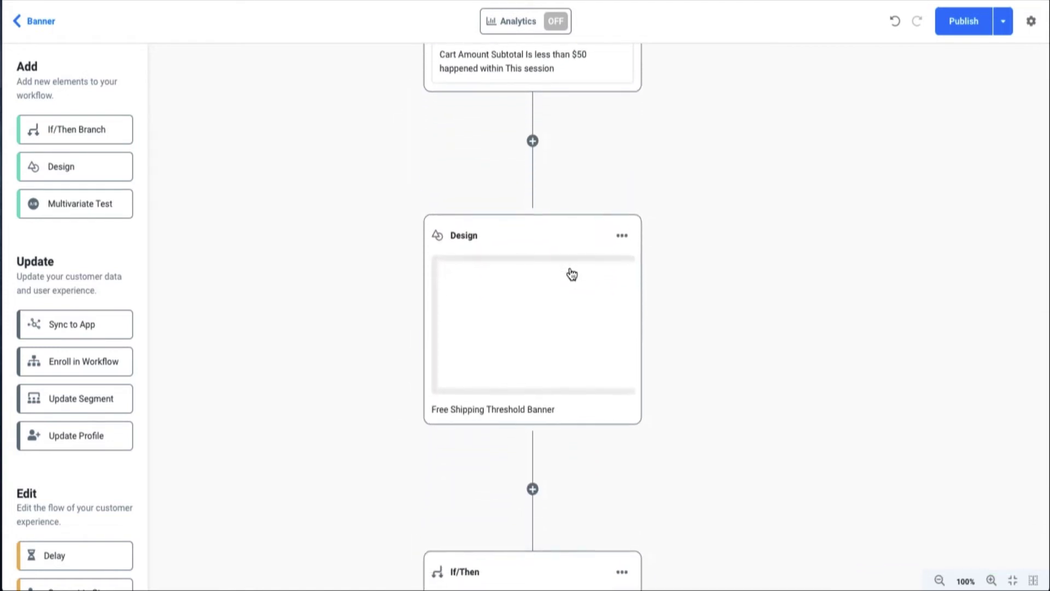
pyautogui.scroll(-2, 571, 274)
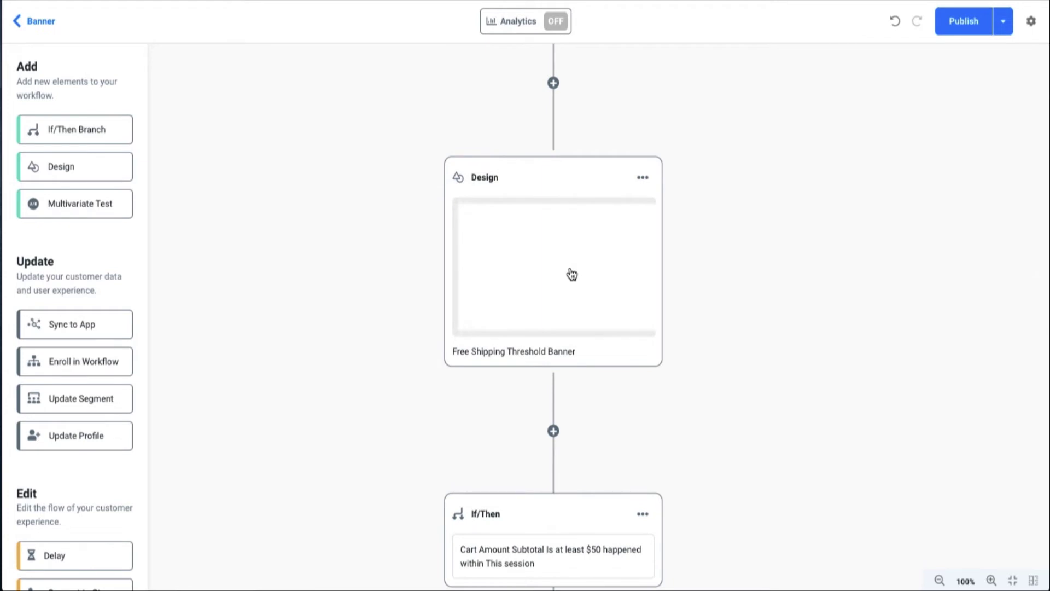
# Step: Rename the workflow as "Free Shipping Threshold Banner" in its settings and save it
pyautogui.scroll(-8, 572, 274)
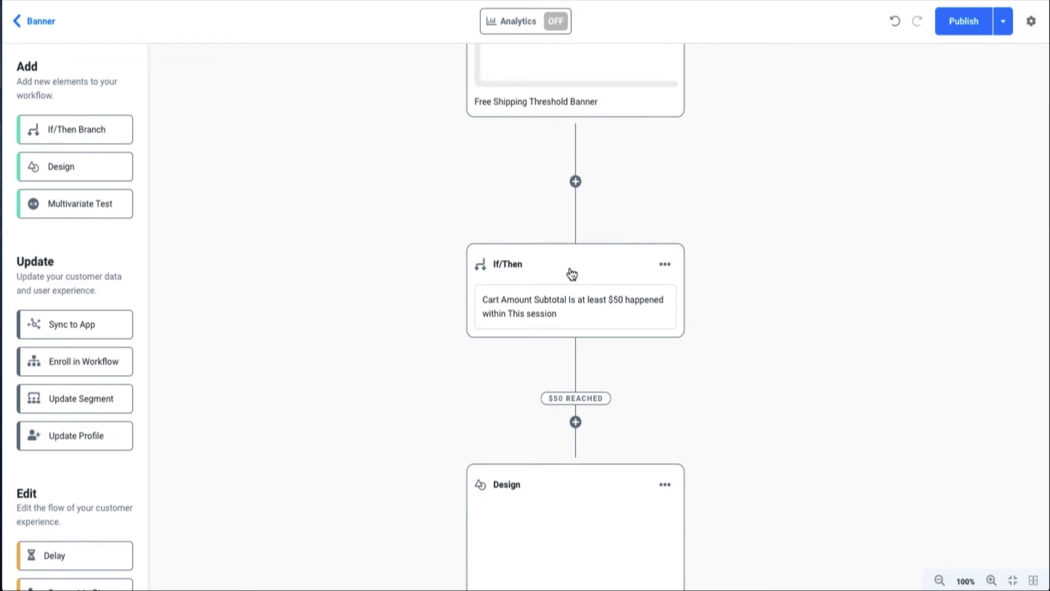
pyautogui.scroll(-5, 571, 274)
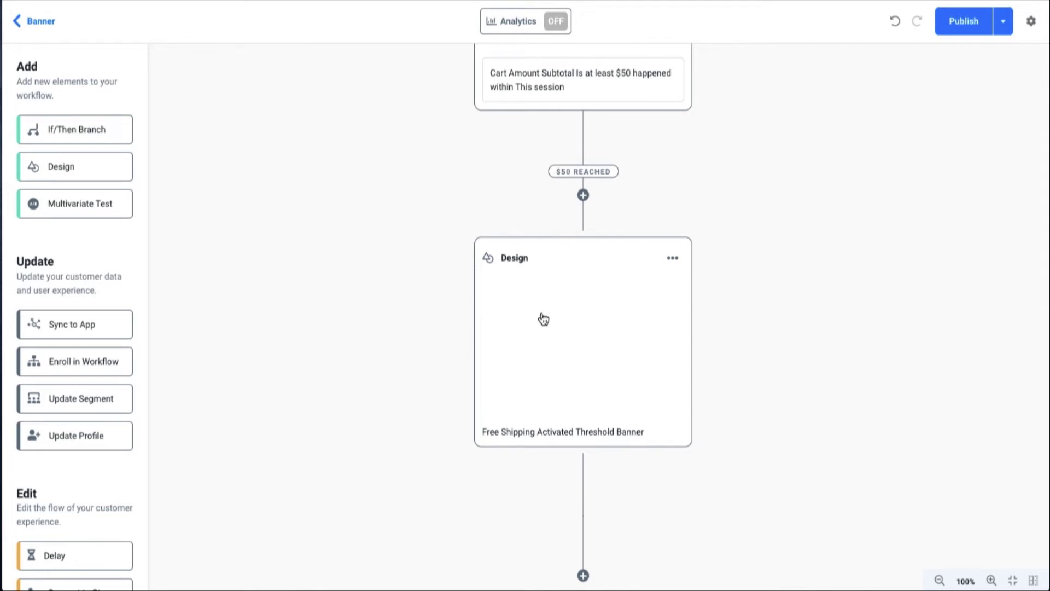
pyautogui.click(1031, 21)
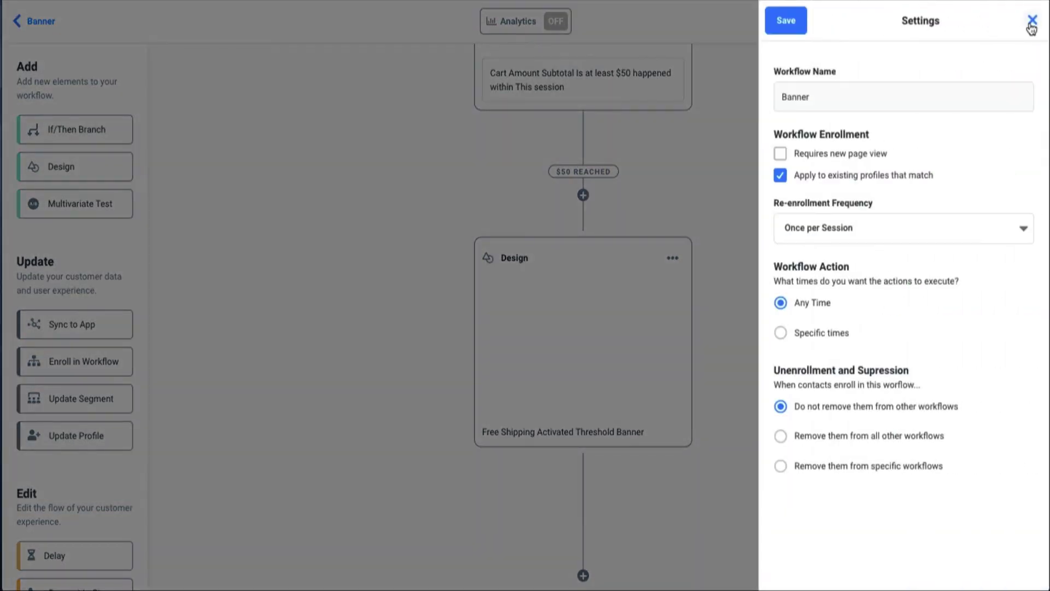
pyautogui.doubleClick(818, 99)
pyautogui.write('Free Shipping Threshold Banne')
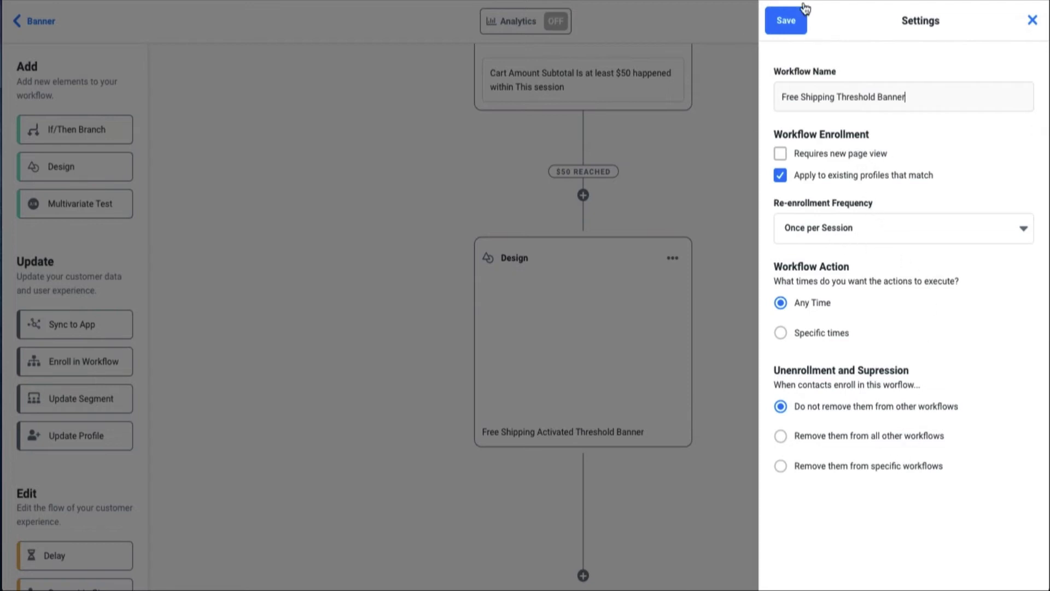
pyautogui.click(790, 25)
pyautogui.click(949, 26)
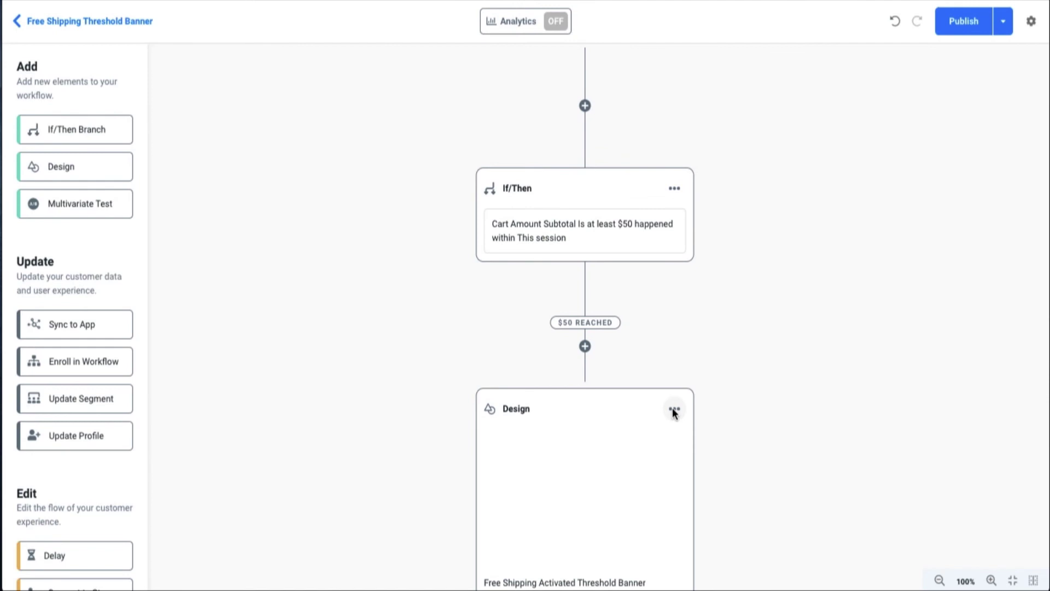
# Step: Delete both banner design steps and the If/Then step, leaving only the enrollment trigger in the workflow
pyautogui.click(674, 411)
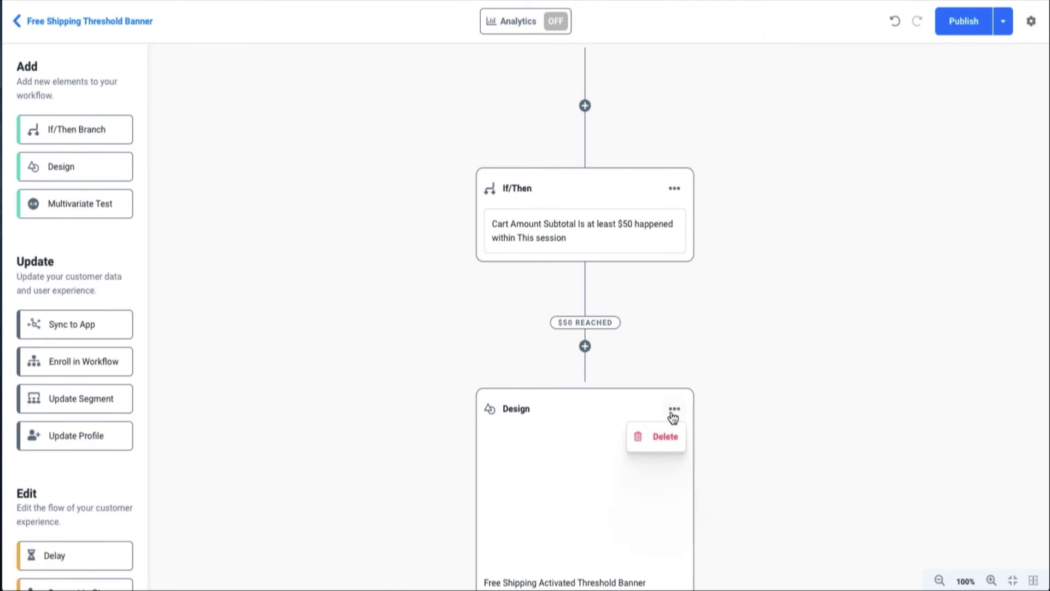
pyautogui.click(665, 436)
pyautogui.click(674, 188)
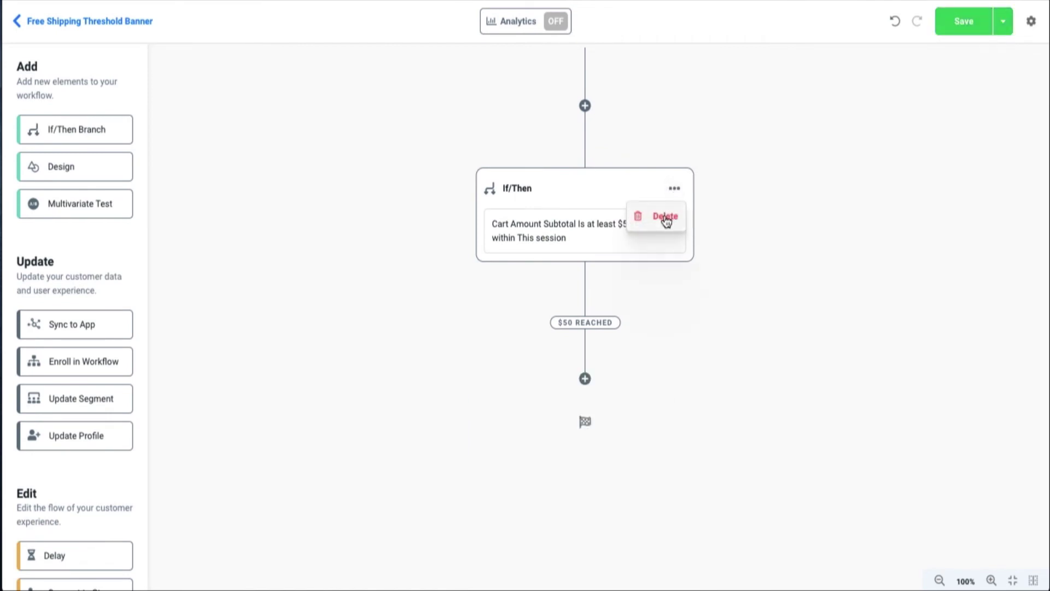
pyautogui.click(665, 217)
pyautogui.click(662, 177)
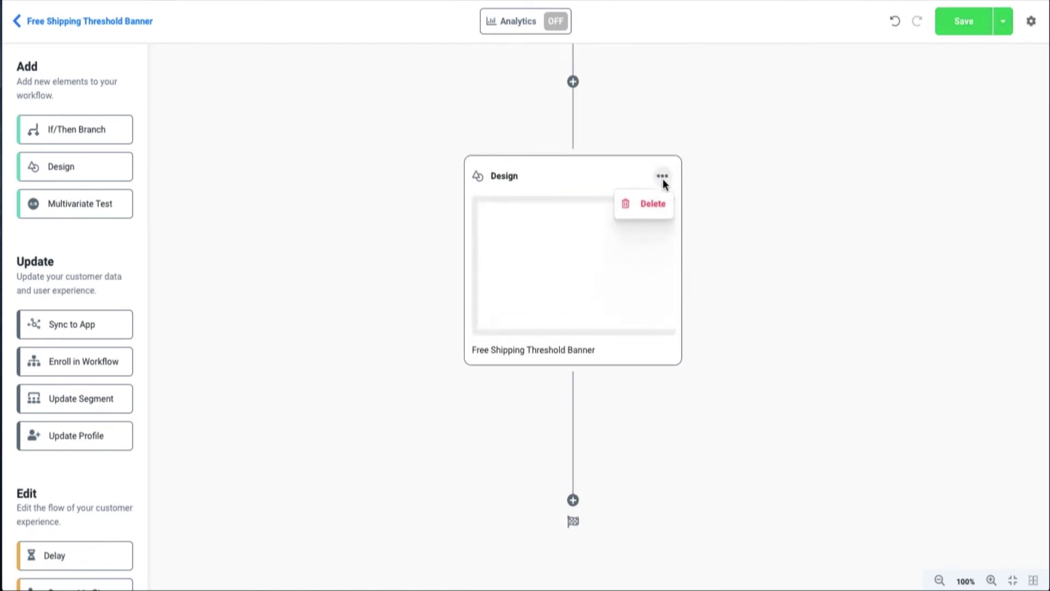
pyautogui.click(655, 204)
pyautogui.click(655, 205)
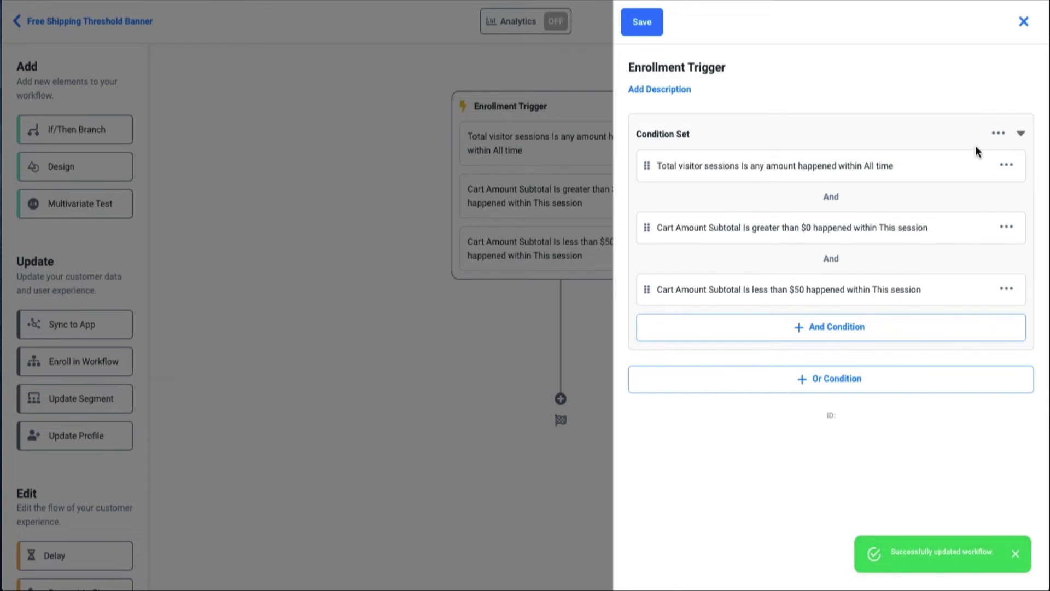
# Step: Replace the enrollment trigger's condition set with Sessions "Is equal to" 1 within "All time", and save the trigger
pyautogui.click(998, 133)
pyautogui.click(1017, 173)
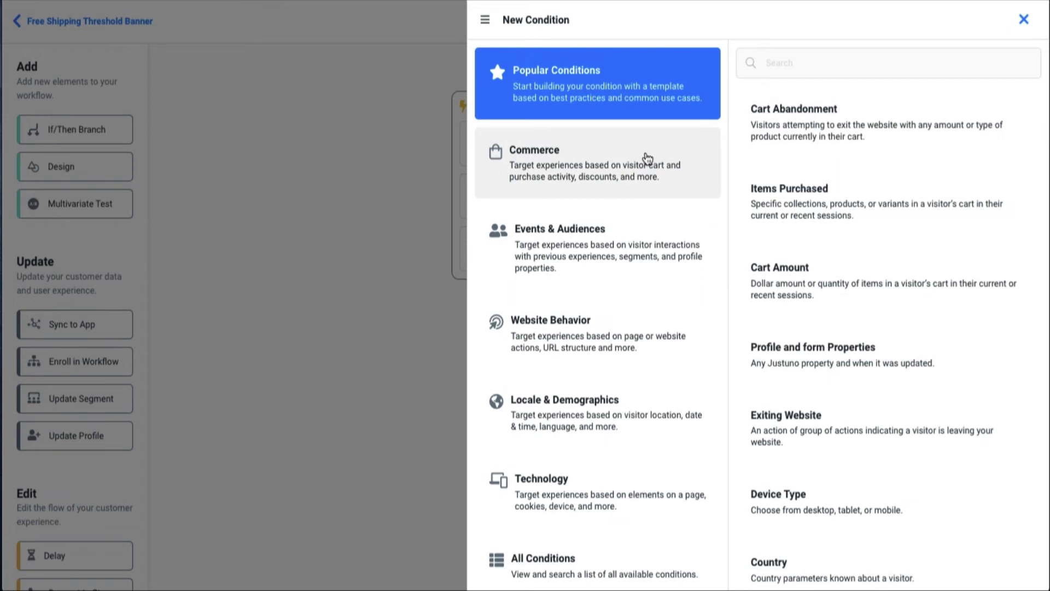
pyautogui.click(606, 348)
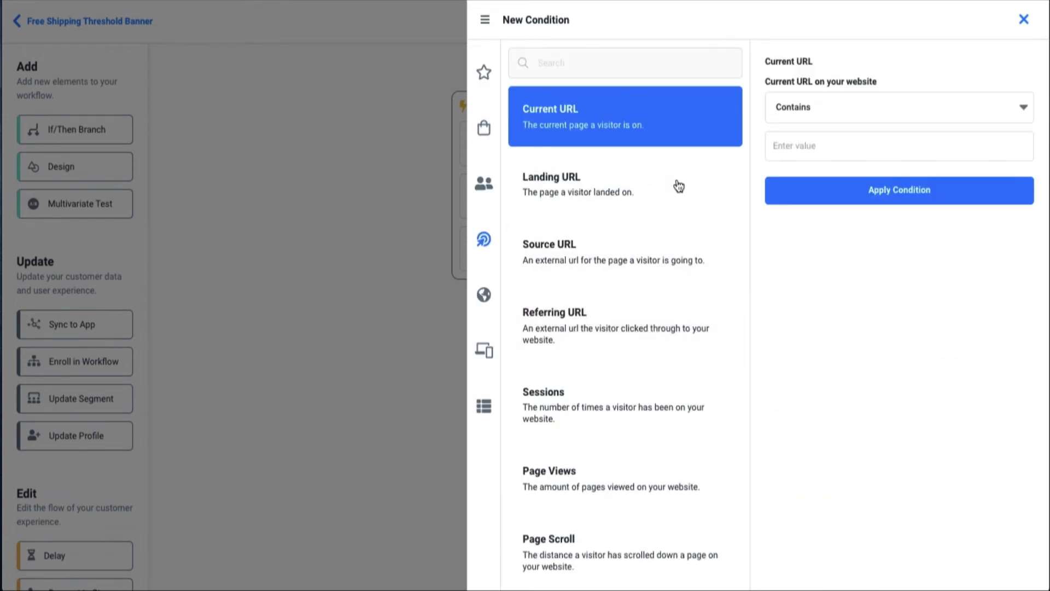
pyautogui.click(622, 383)
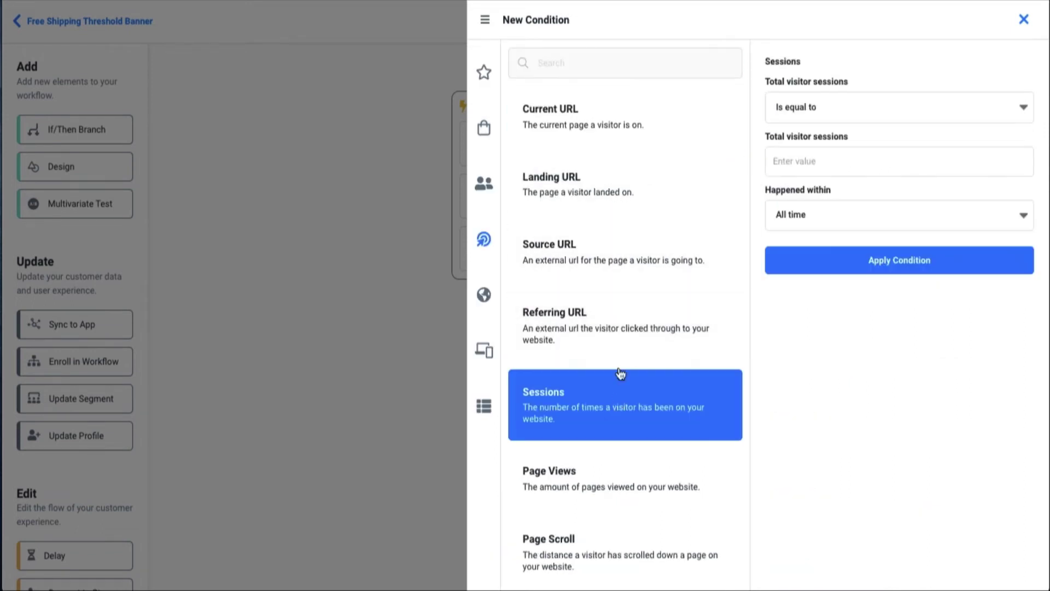
pyautogui.click(790, 160)
pyautogui.write('1')
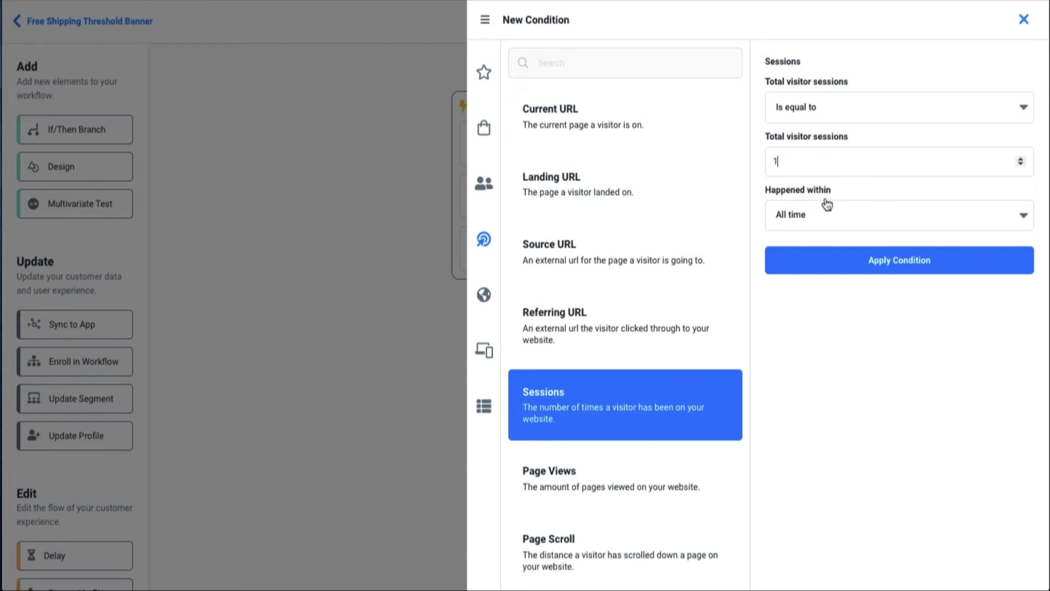
pyautogui.click(854, 262)
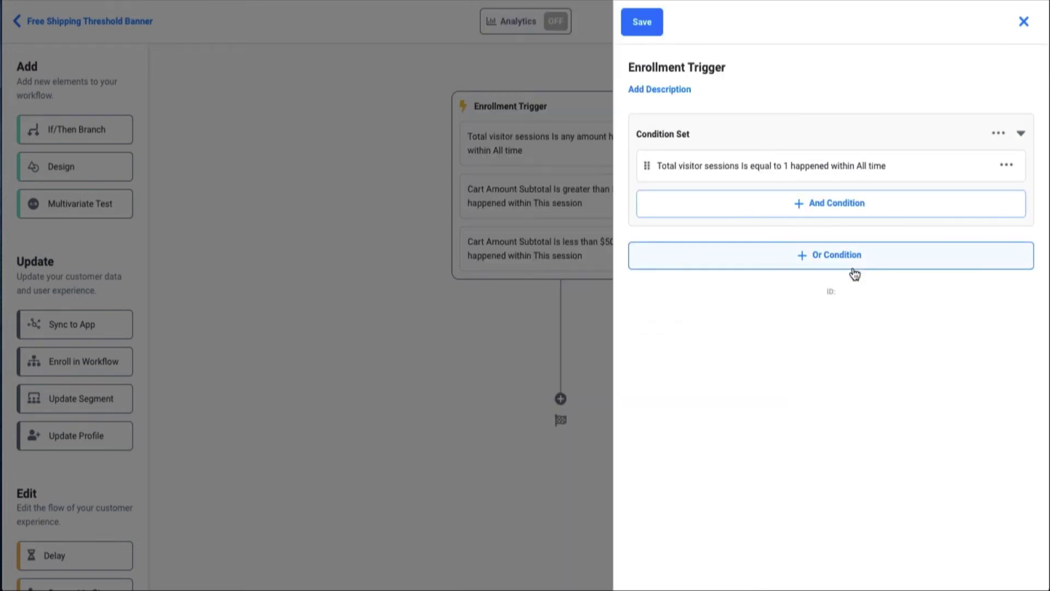
pyautogui.click(644, 23)
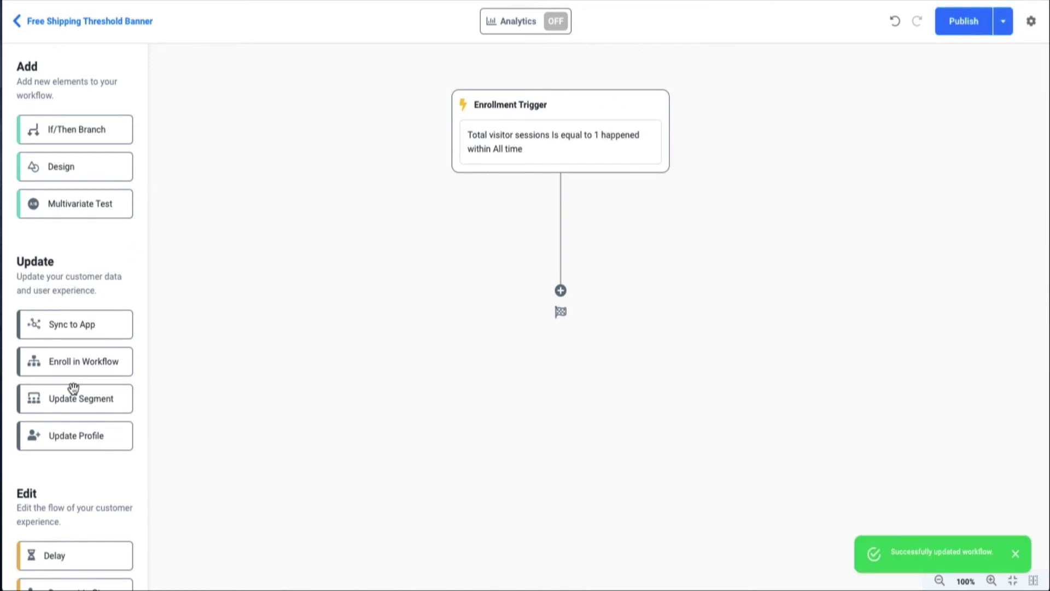
# Step: Add a Delay step below the enrollment trigger, set it to delay for 25 seconds, and save it
pyautogui.scroll(-2, 74, 387)
pyautogui.moveTo(54, 459); pyautogui.dragTo(547, 281)
pyautogui.click(568, 344)
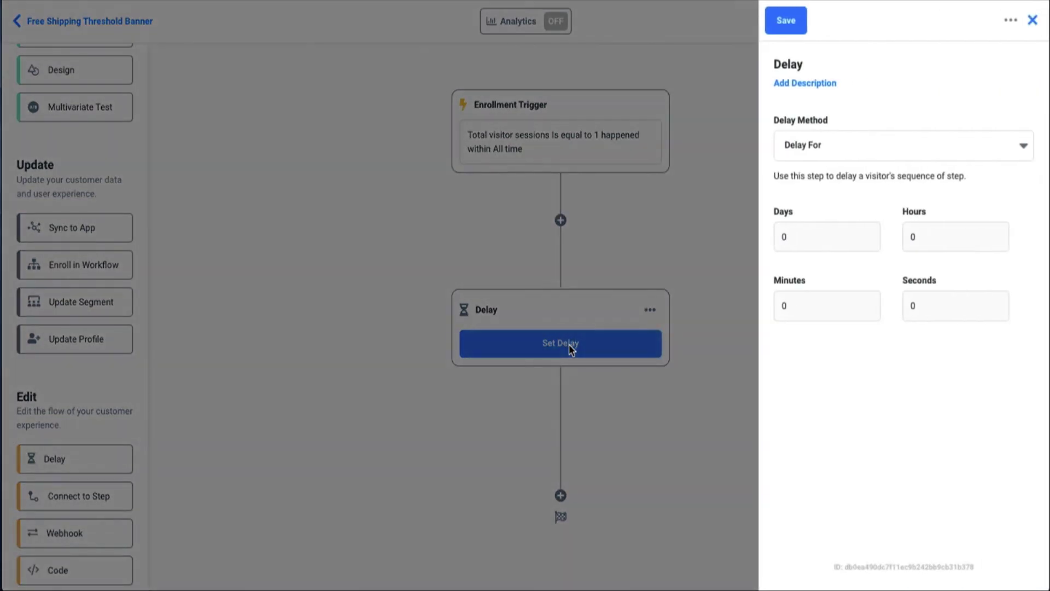
pyautogui.moveTo(968, 300); pyautogui.dragTo(875, 299)
pyautogui.write('25')
pyautogui.click(786, 23)
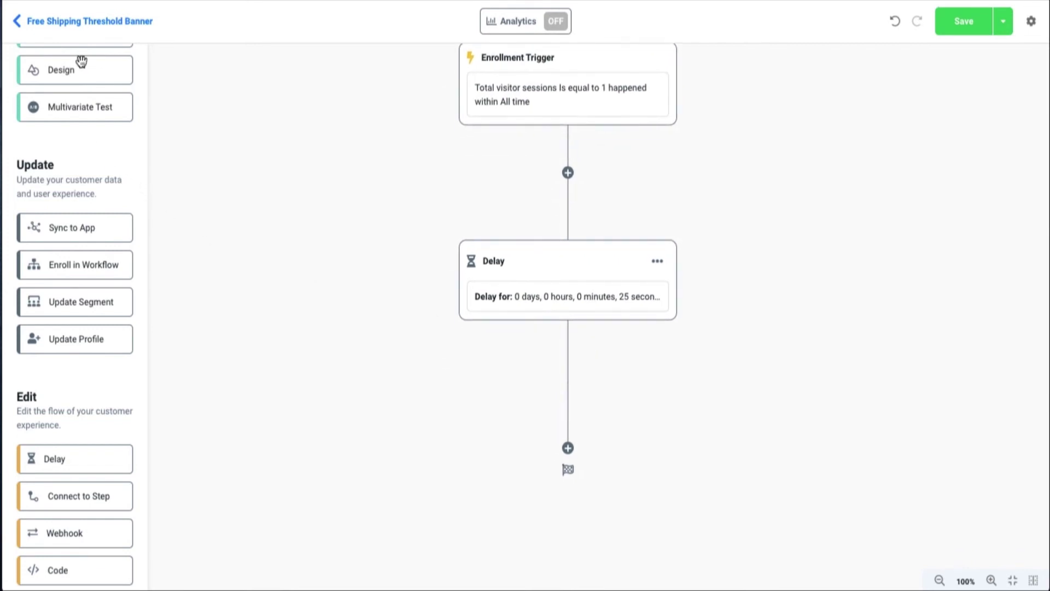
# Step: Add a design step below the delay using the saved "Minimal Email Capture Promotion" design
pyautogui.moveTo(80, 67); pyautogui.dragTo(573, 441)
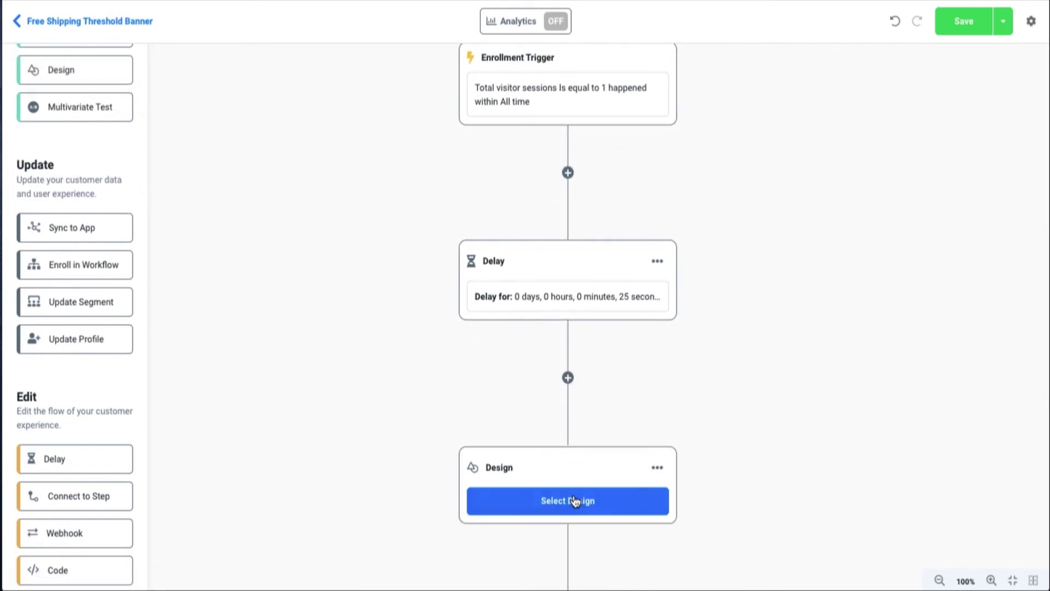
pyautogui.click(568, 504)
pyautogui.click(850, 154)
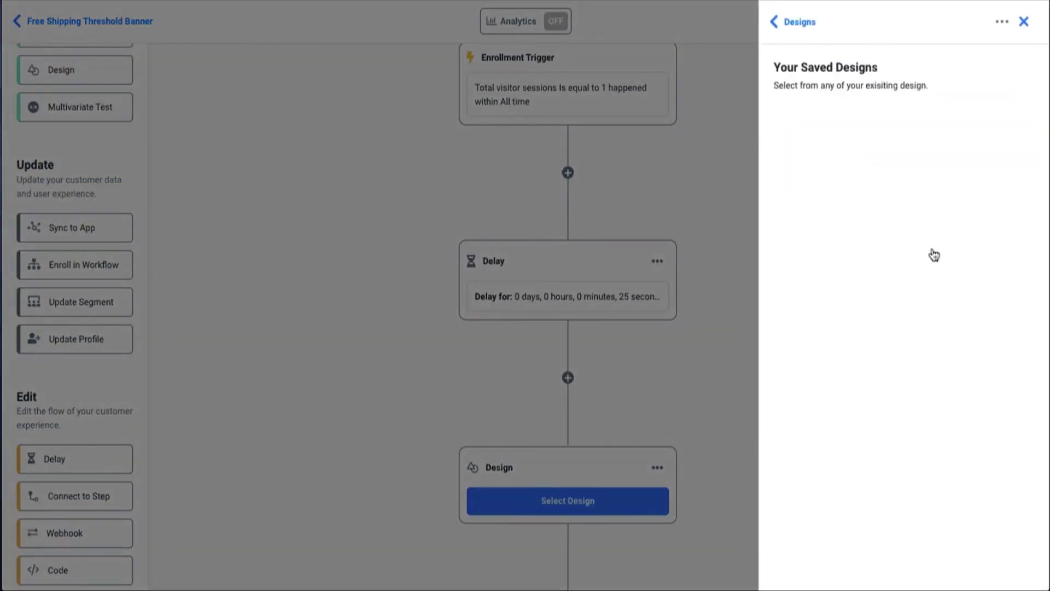
pyautogui.scroll(-5, 933, 254)
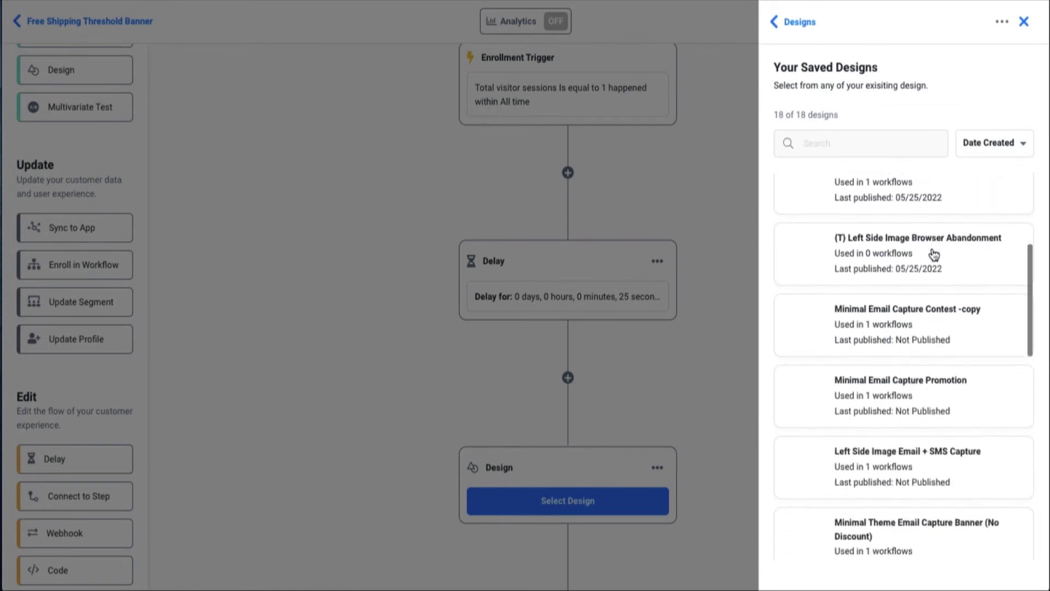
pyautogui.scroll(-3, 933, 255)
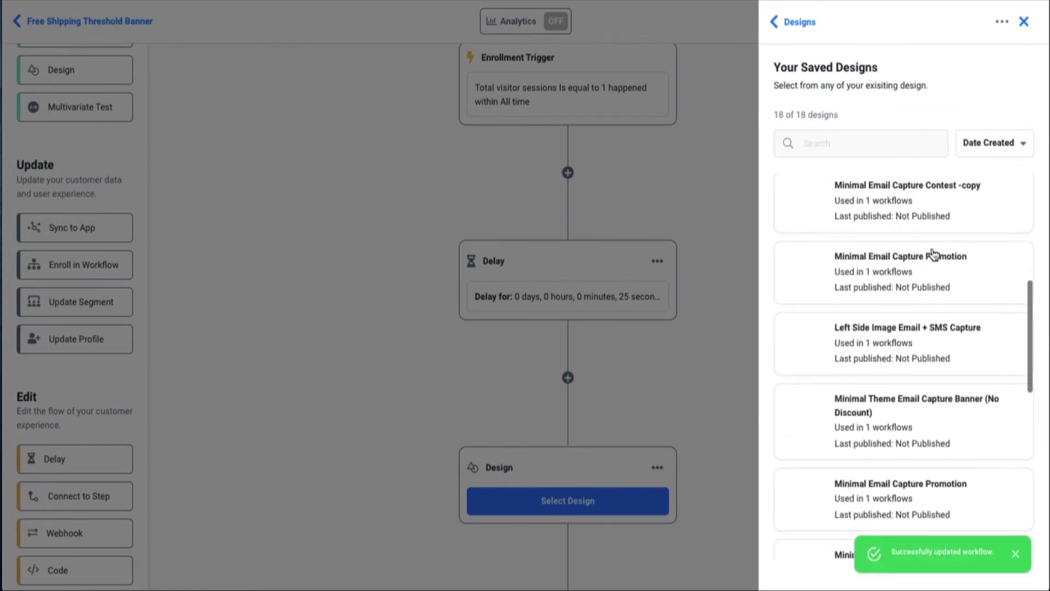
pyautogui.click(933, 255)
# Step: Sync the email capture design to Klaviyo with "test" as the Email Subscriber List, and save the sync
pyautogui.scroll(-8, 678, 331)
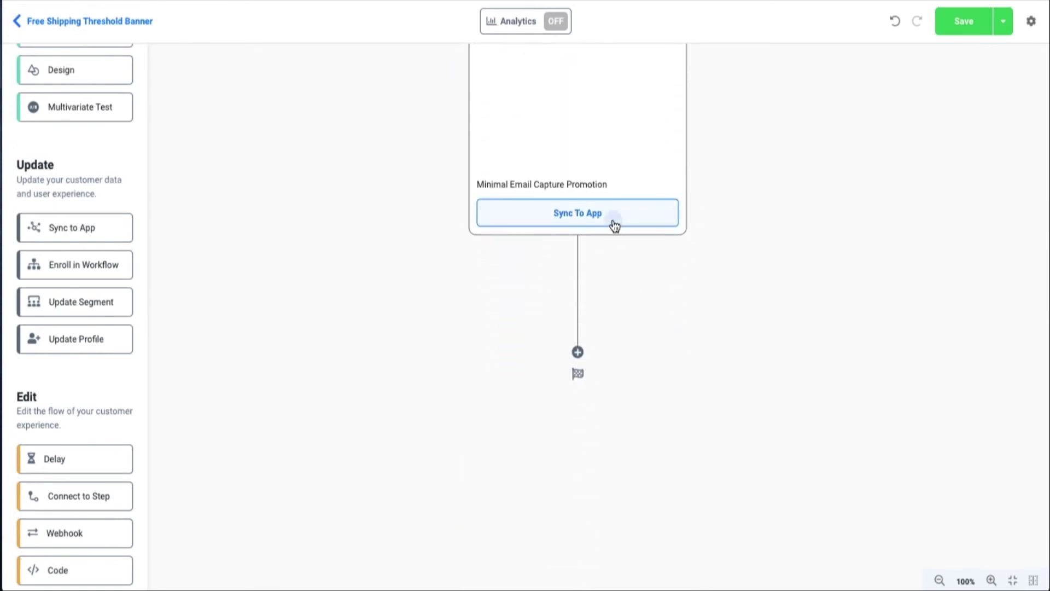
pyautogui.click(614, 228)
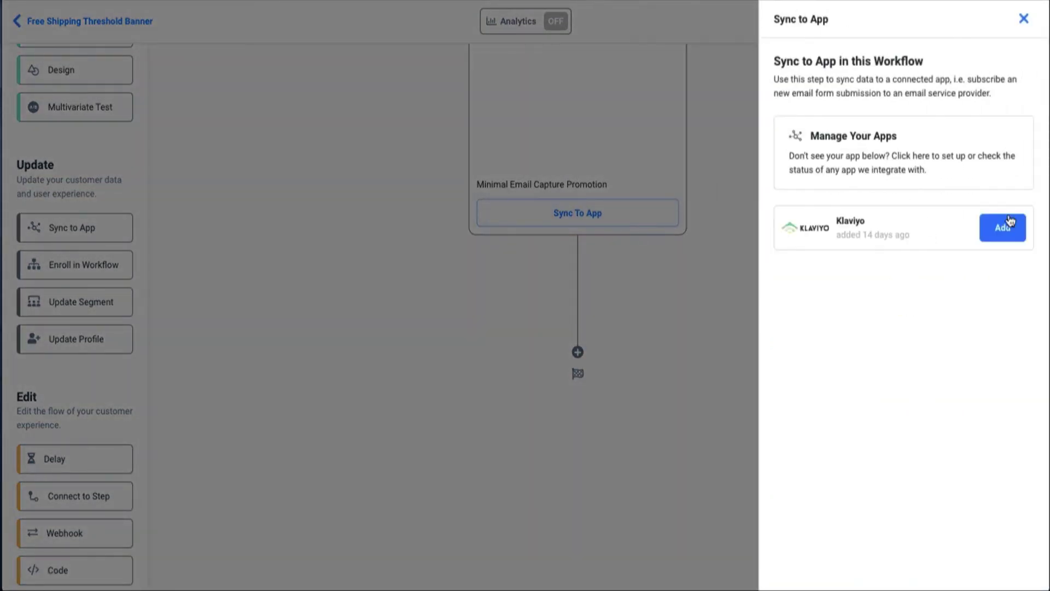
pyautogui.click(1009, 234)
pyautogui.click(918, 169)
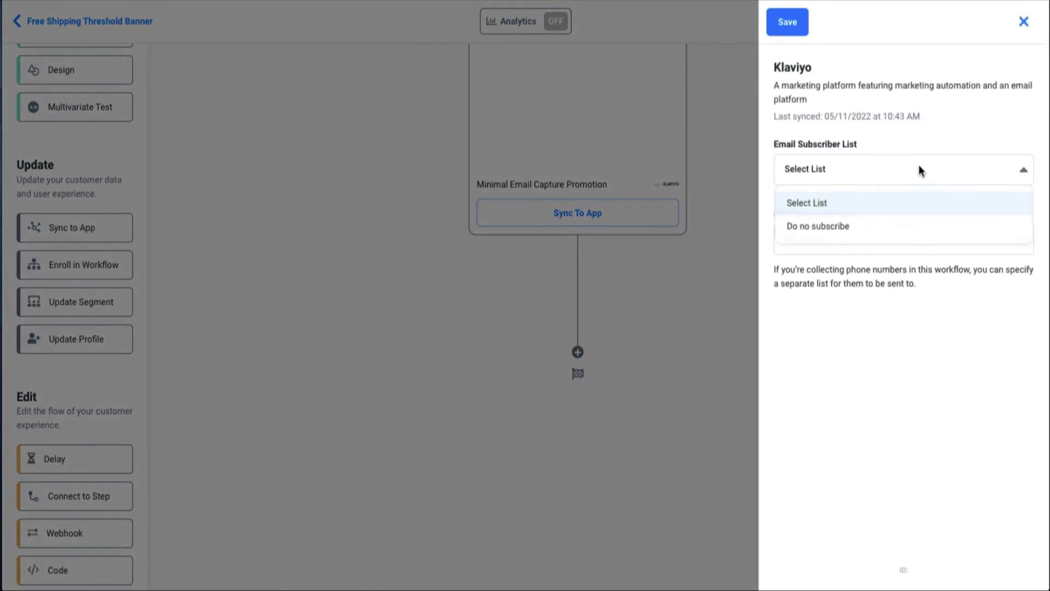
pyautogui.click(930, 248)
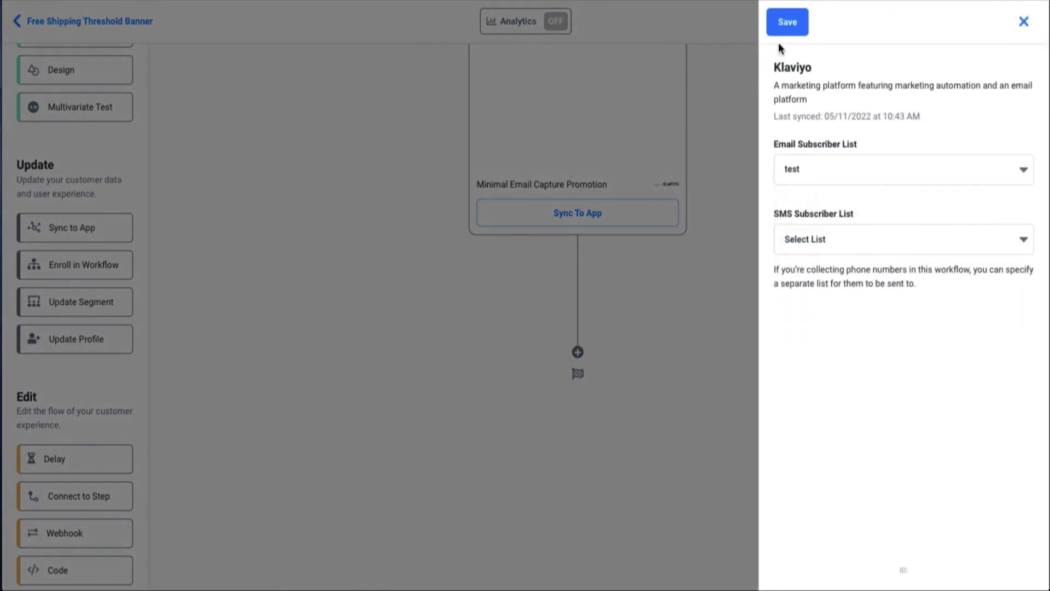
pyautogui.click(787, 25)
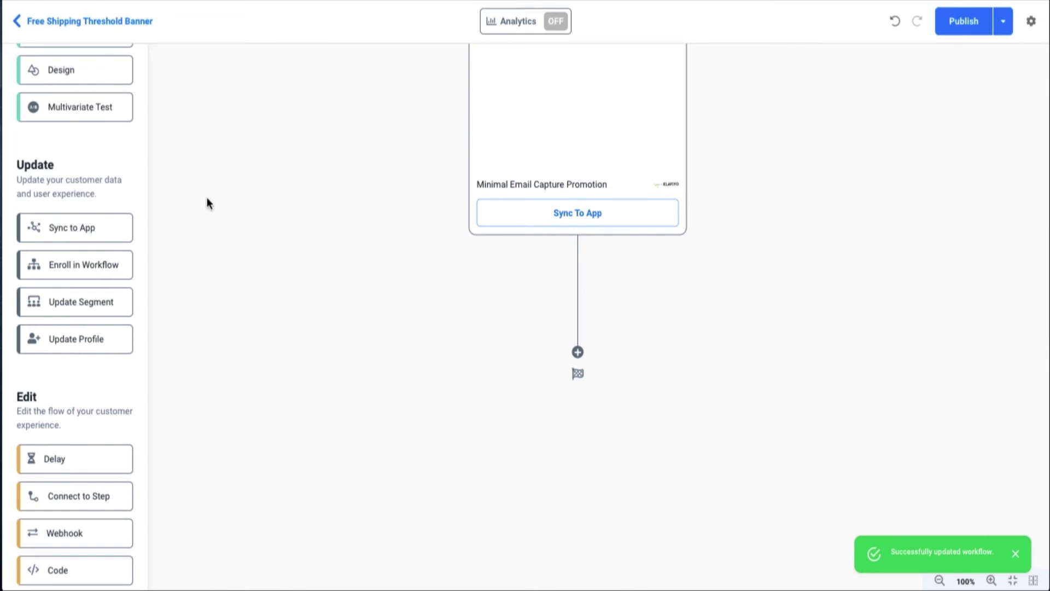
# Step: Add an If/Then branch below the email capture design with the condition Email Address "Has been updated" within "In this workflow"
pyautogui.scroll(2, 74, 192)
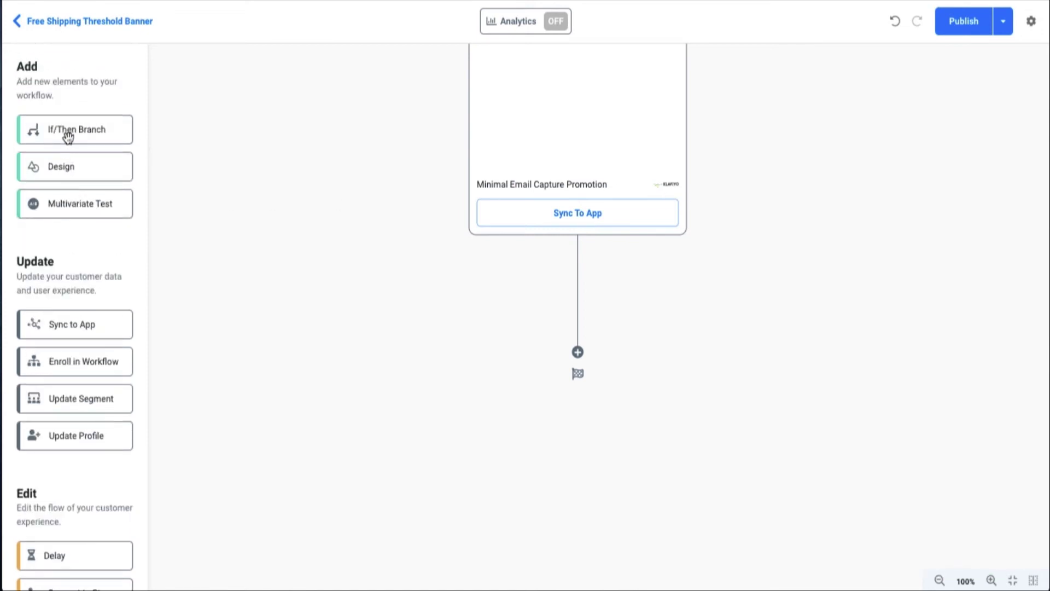
pyautogui.moveTo(65, 136); pyautogui.dragTo(576, 386)
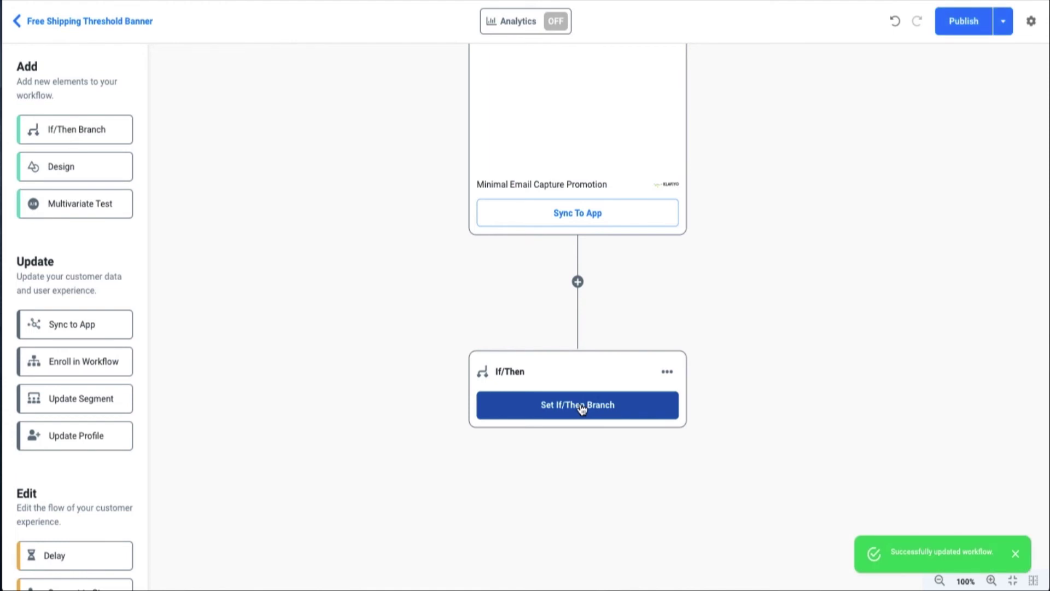
pyautogui.click(580, 405)
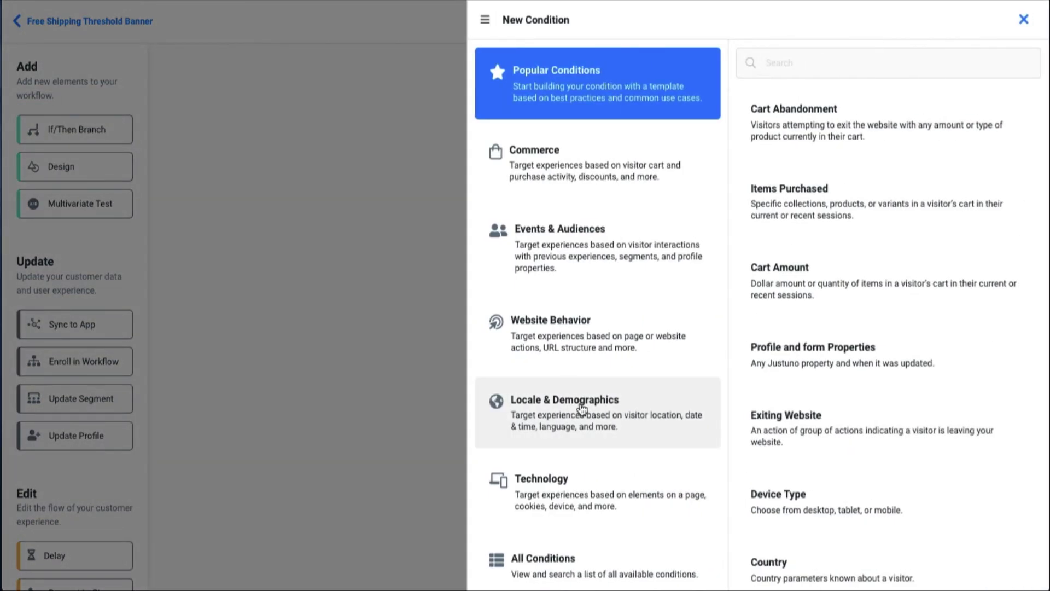
pyautogui.click(569, 263)
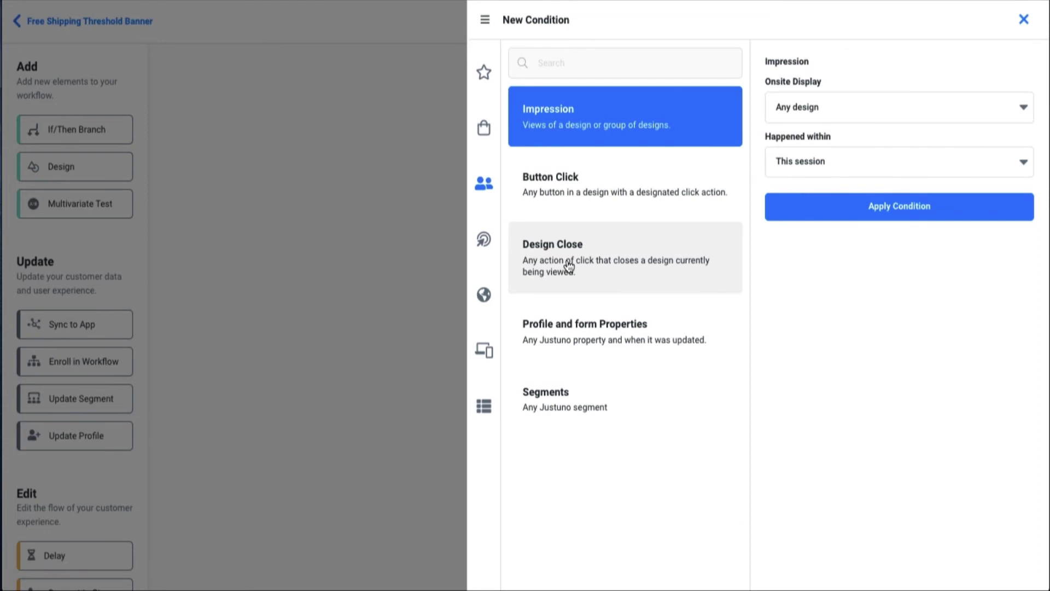
pyautogui.click(584, 338)
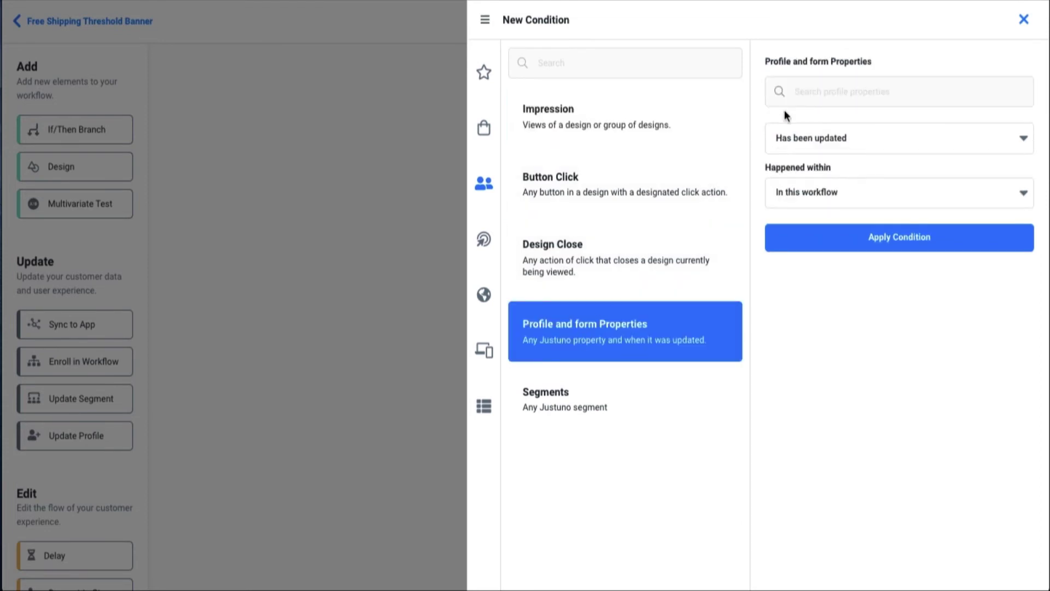
pyautogui.click(825, 89)
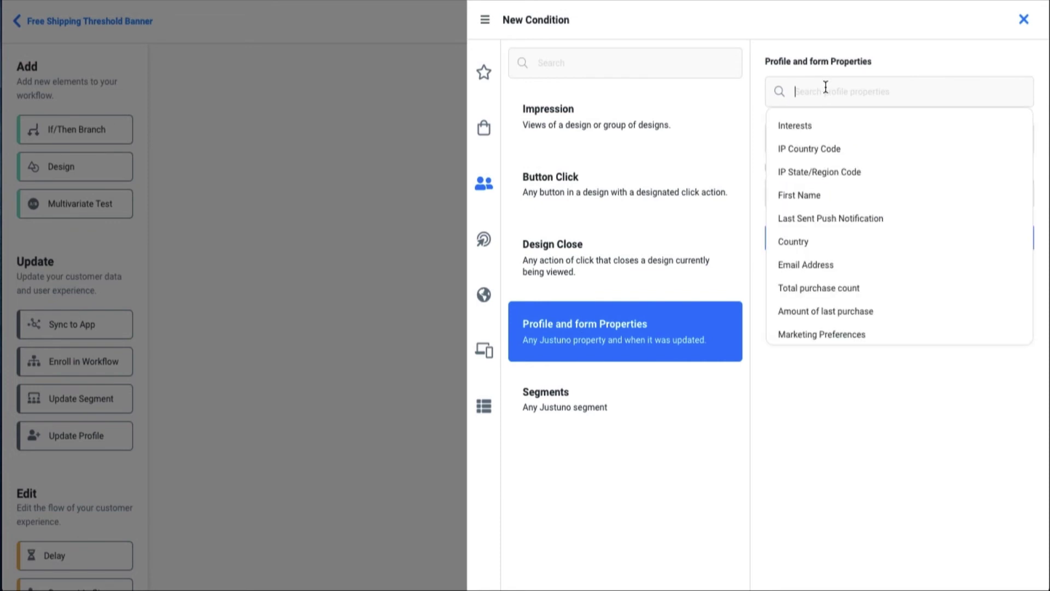
pyautogui.write('email')
pyautogui.click(845, 127)
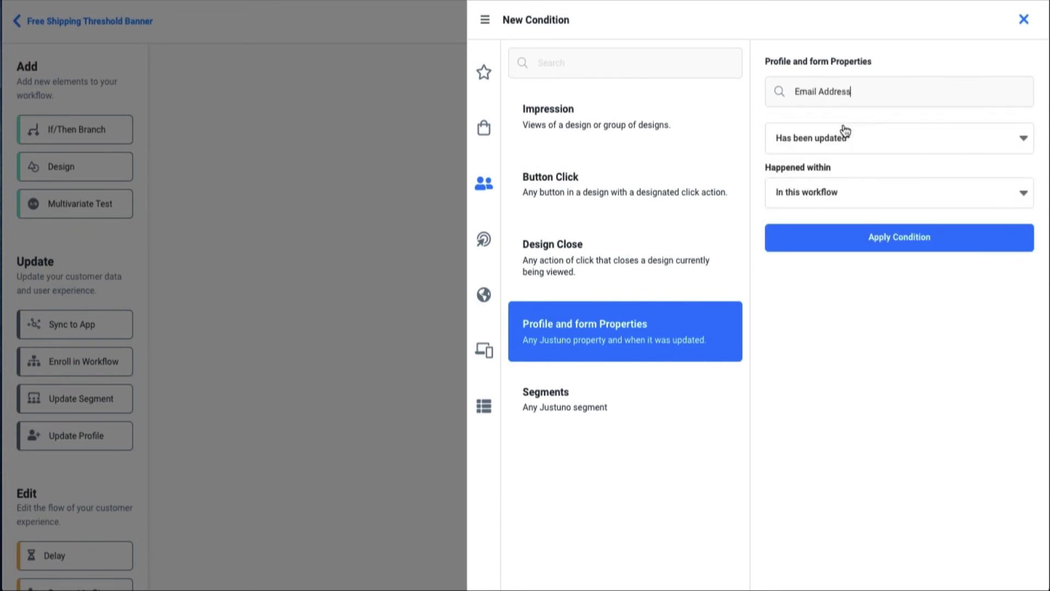
pyautogui.click(835, 240)
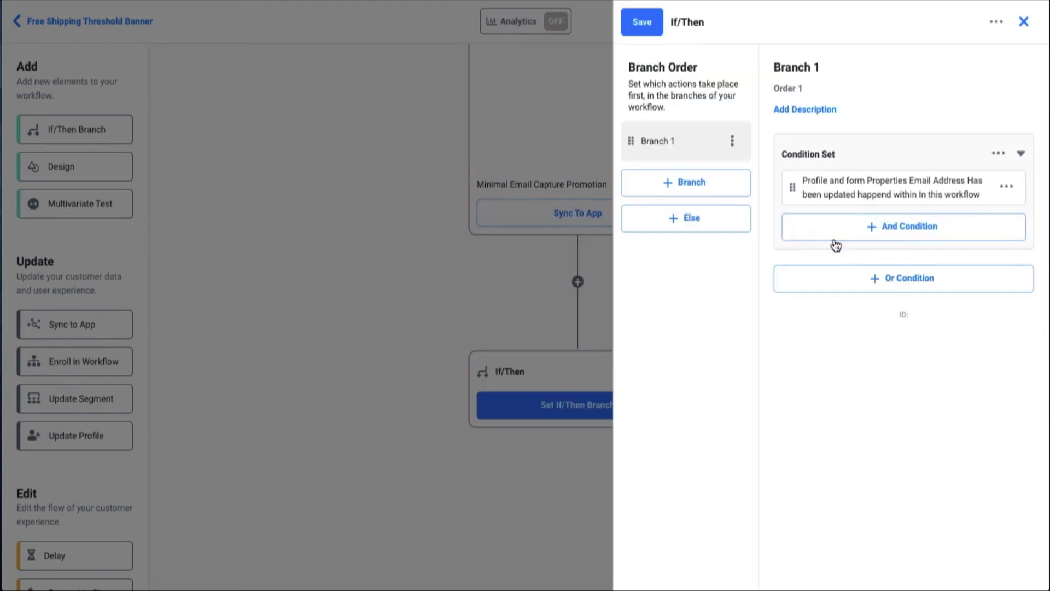
# Step: Rename the If/Then step's first branch "Form Submitted", add an Else branch, and save the If/Then step
pyautogui.click(732, 141)
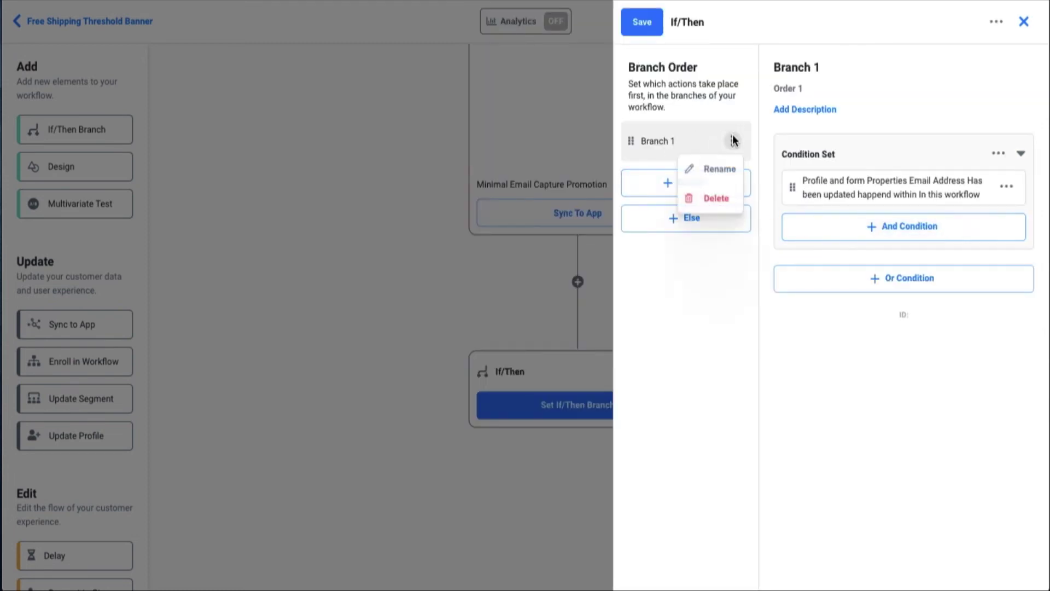
pyautogui.click(724, 170)
pyautogui.tripleClick(662, 144)
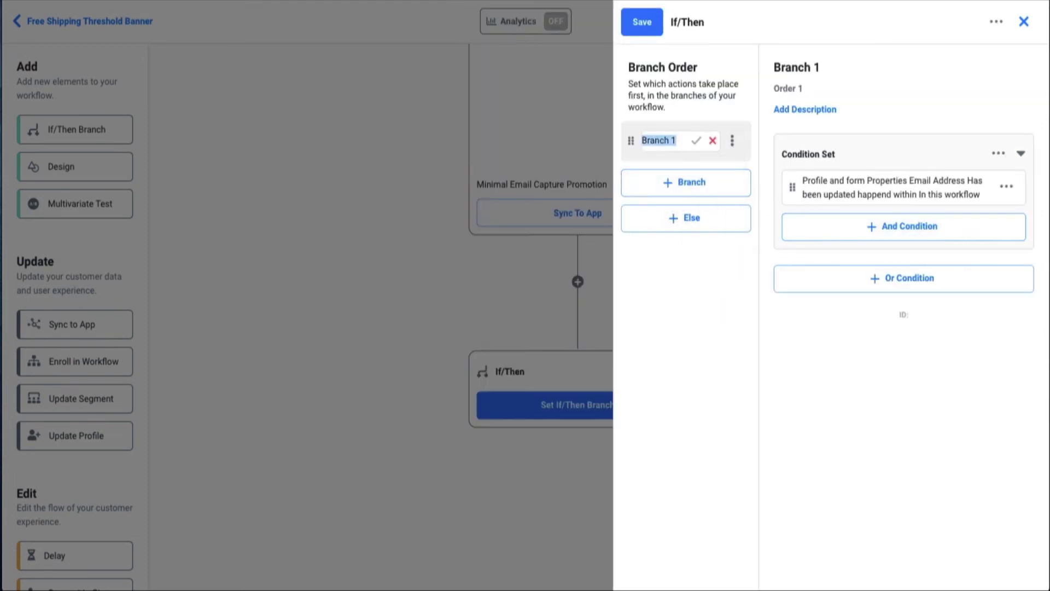
pyautogui.write('Form Subm')
pyautogui.write('itted')
pyautogui.click(696, 142)
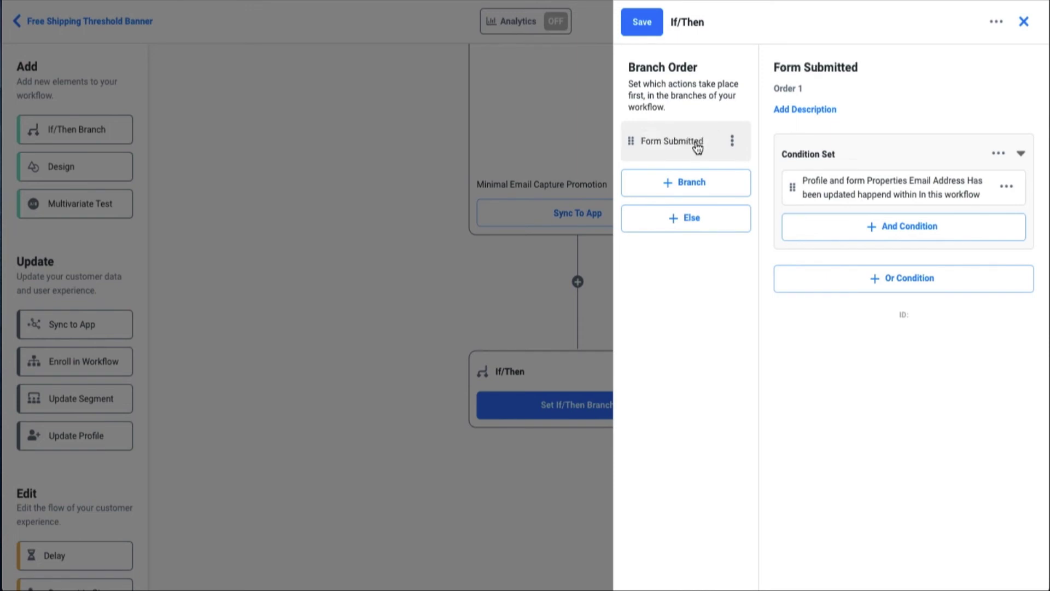
pyautogui.click(714, 228)
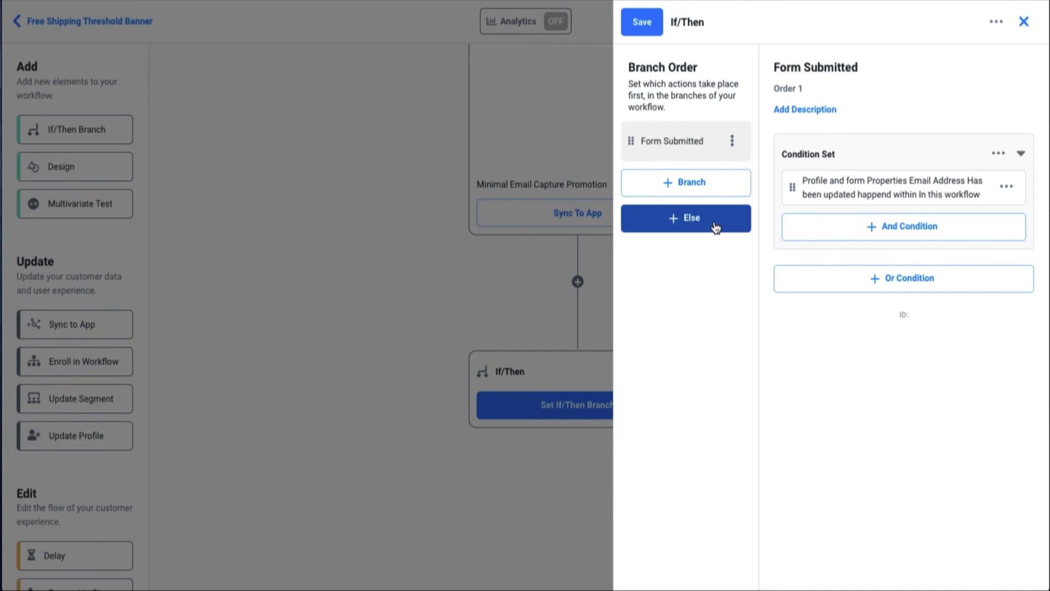
pyautogui.click(643, 28)
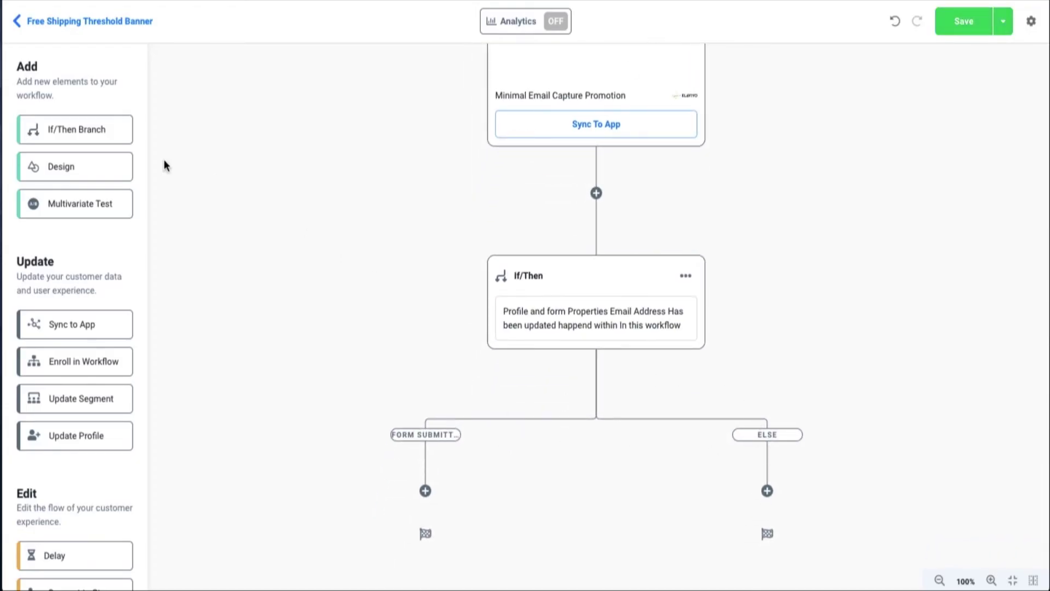
# Step: Add a design step under the Form Submitted branch using the saved "Minimal Courtesy Banner with Timer" design, and save its settings
pyautogui.moveTo(104, 167); pyautogui.dragTo(439, 497)
pyautogui.click(436, 559)
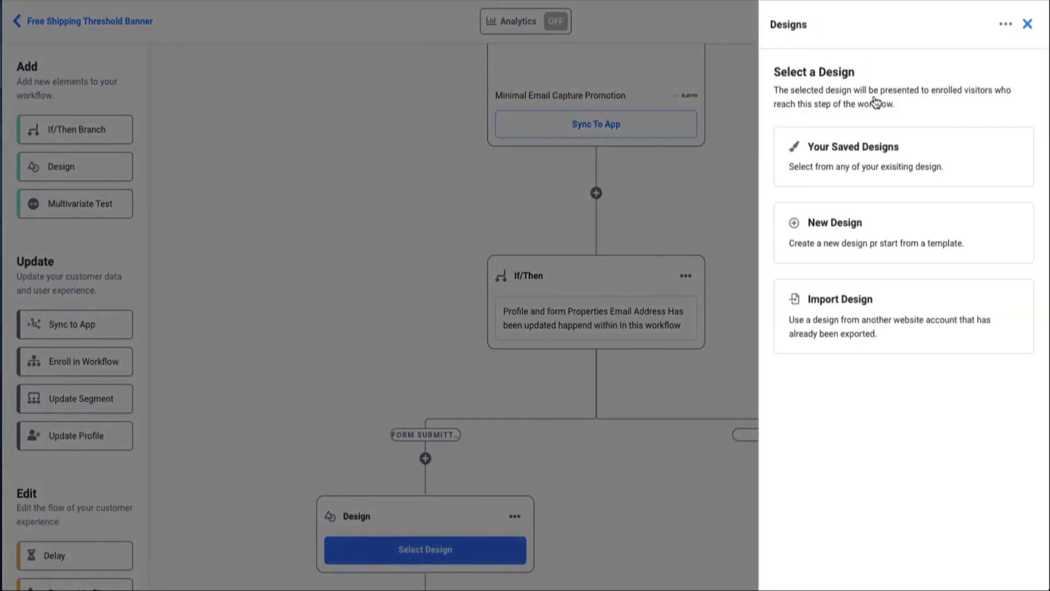
pyautogui.click(879, 146)
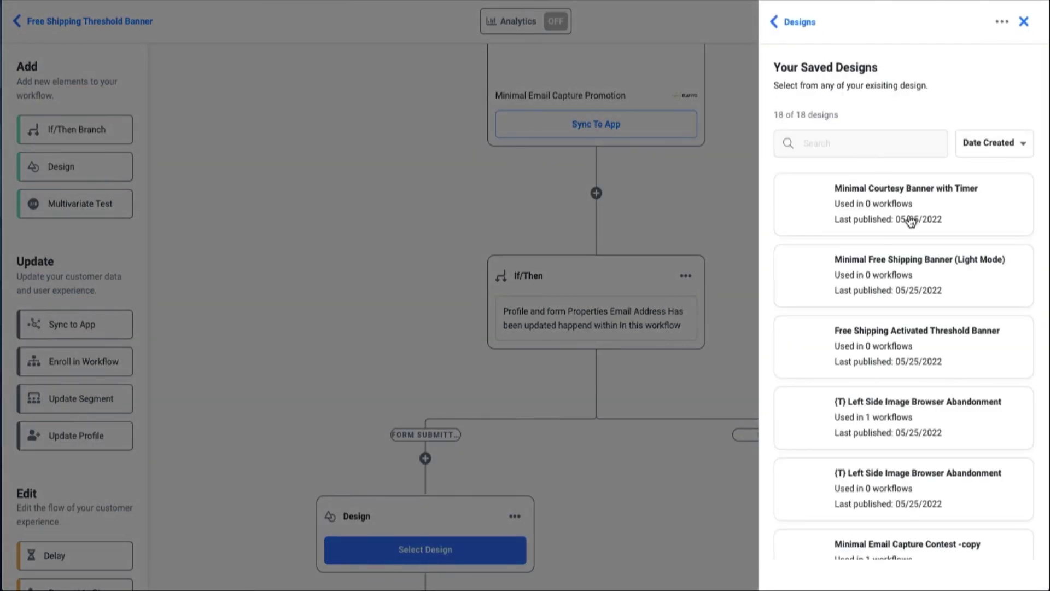
pyautogui.click(977, 196)
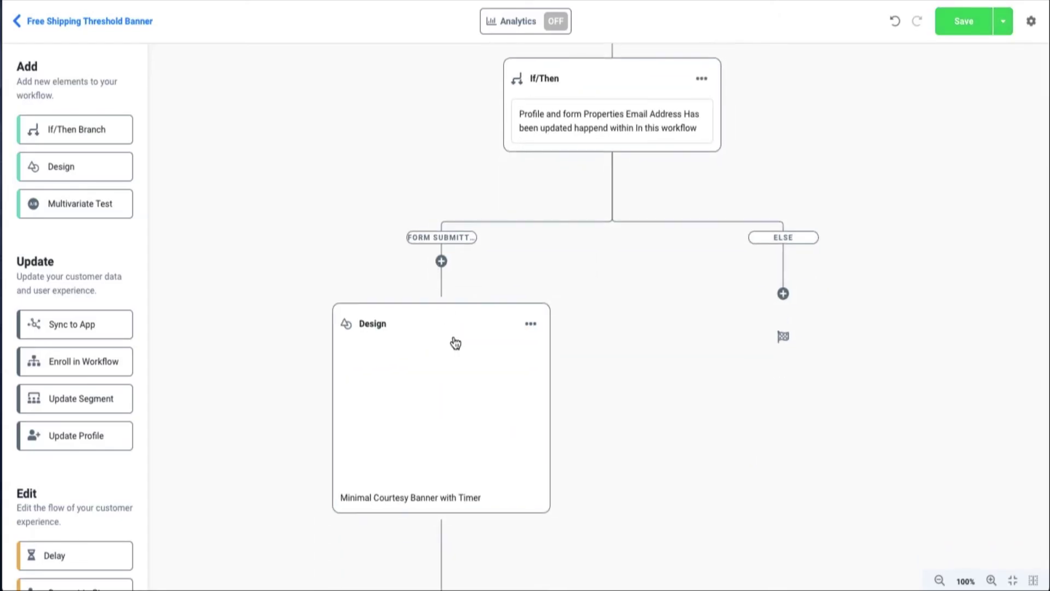
pyautogui.click(443, 370)
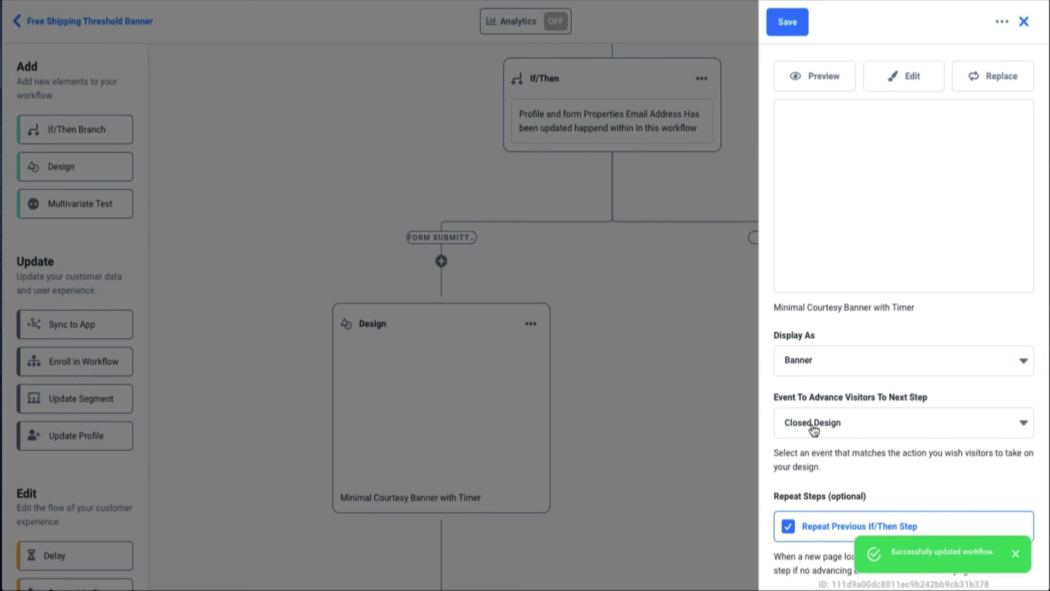
pyautogui.click(787, 22)
# Step: Turn off Repeat Previous If/Then Step for the "Minimal Email Capture Promotion" design and save its settings
pyautogui.scroll(6, 744, 205)
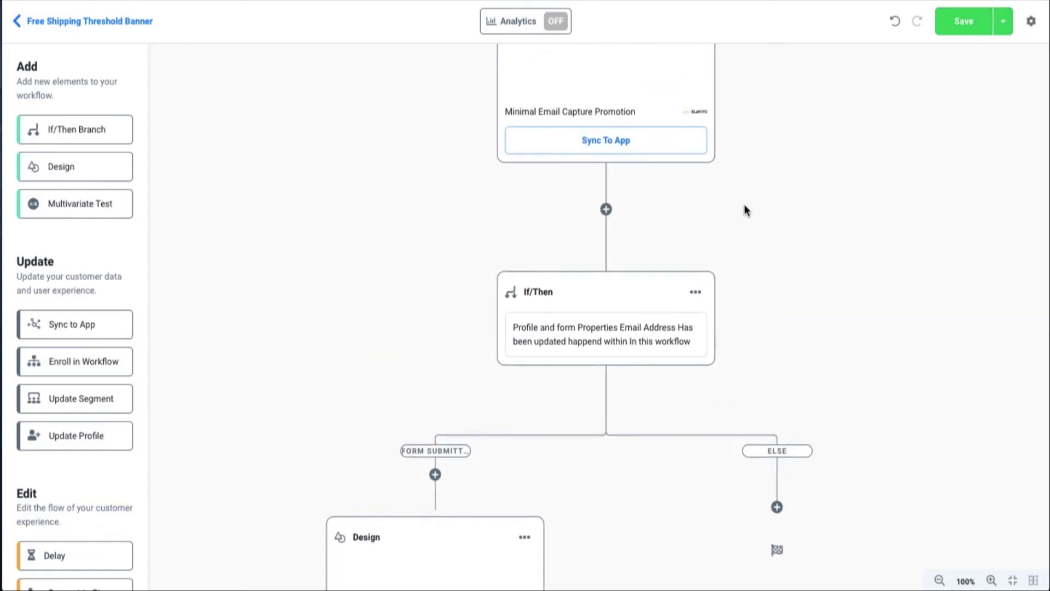
pyautogui.click(640, 217)
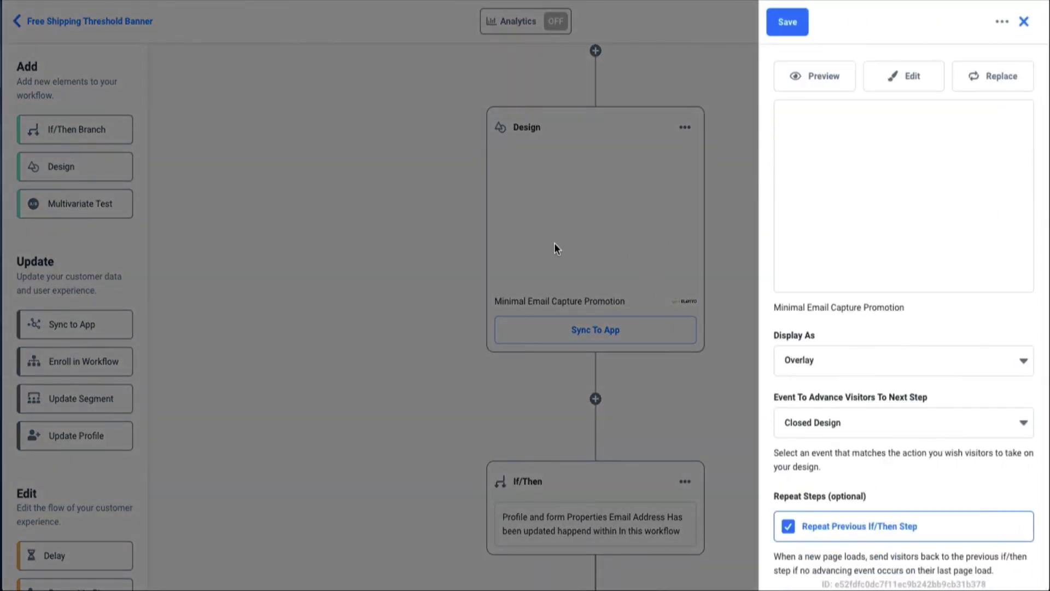
pyautogui.click(788, 528)
pyautogui.click(787, 23)
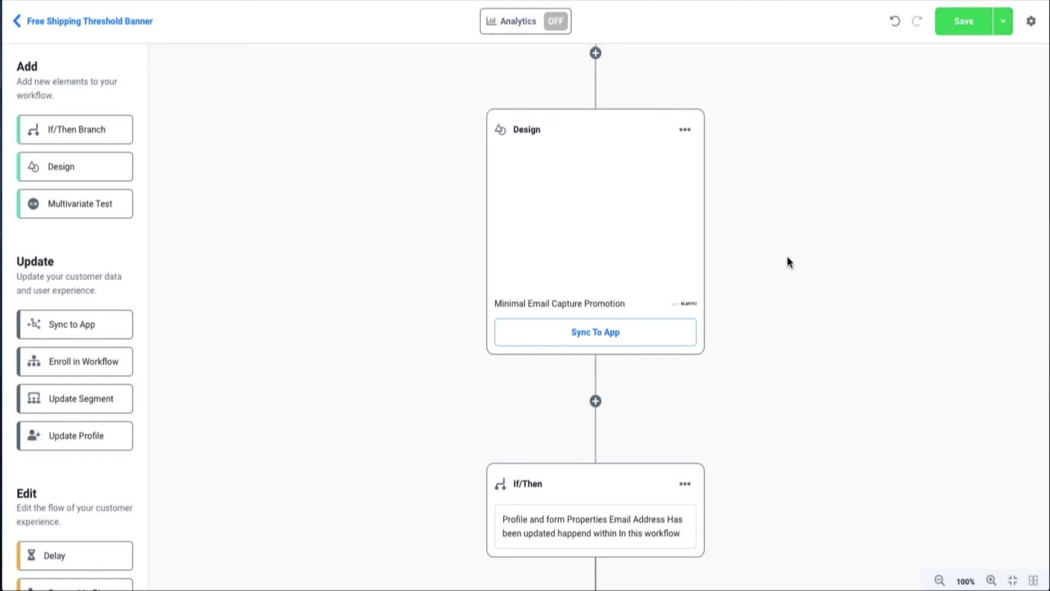
# Step: Review the workflow from the enrollment trigger to the Form Submitted and Else branches, including the courtesy banner's display and advance settings
pyautogui.scroll(5, 787, 261)
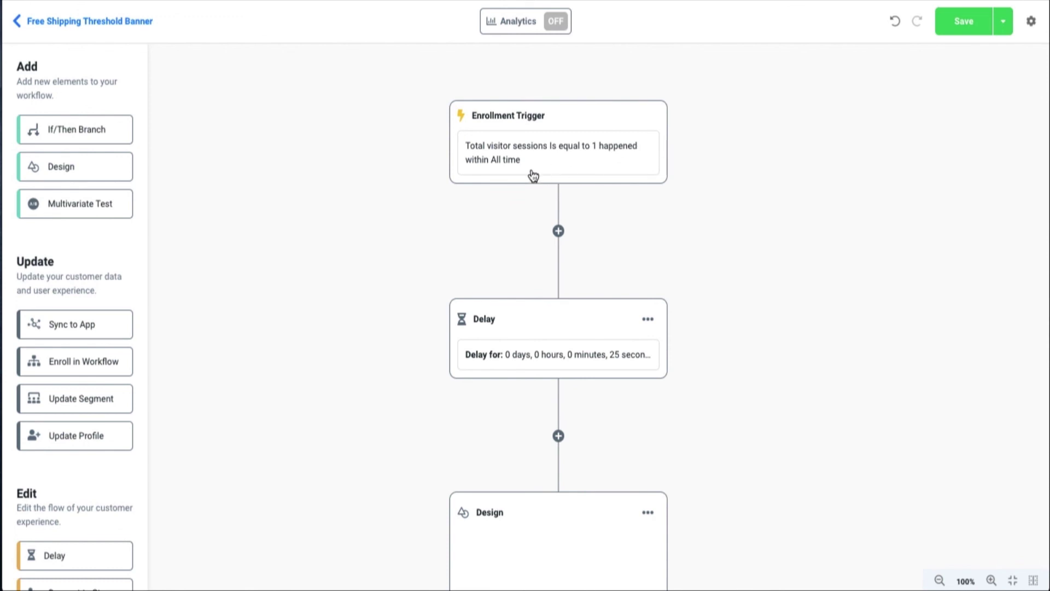
pyautogui.scroll(-6, 709, 208)
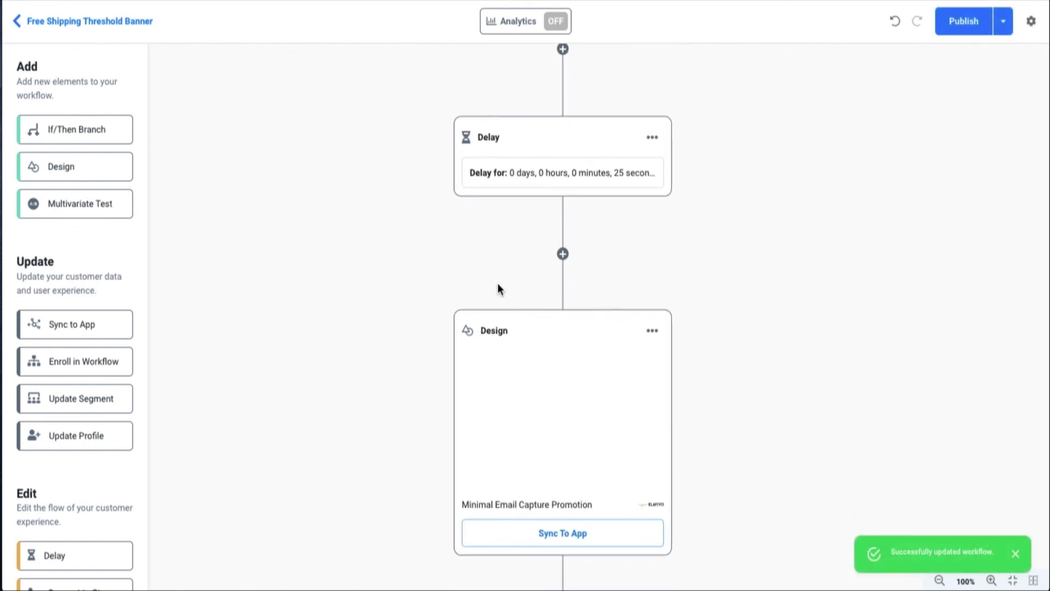
pyautogui.scroll(-2, 577, 298)
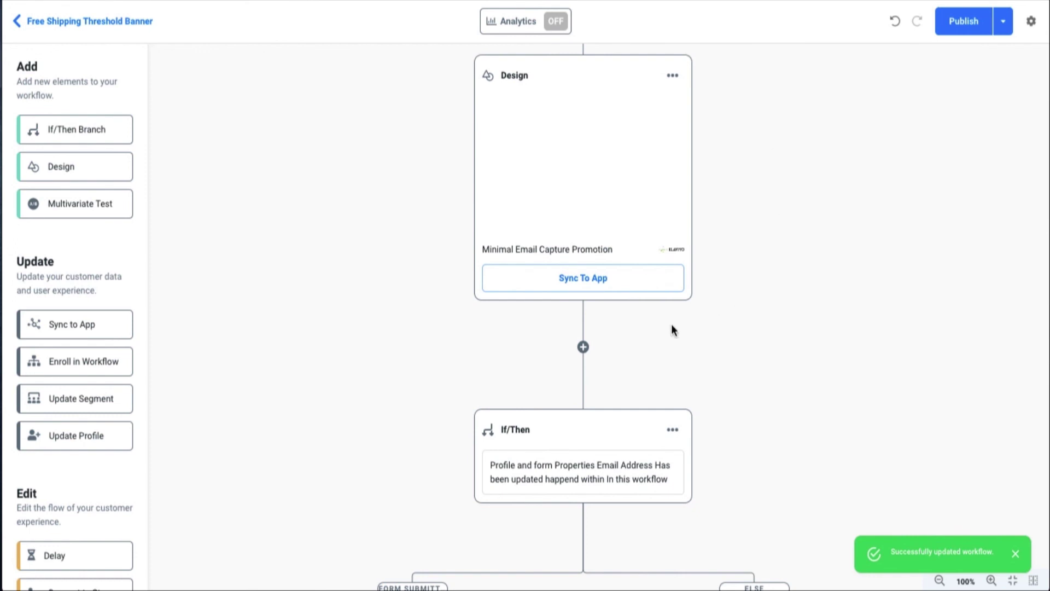
pyautogui.scroll(-6, 671, 323)
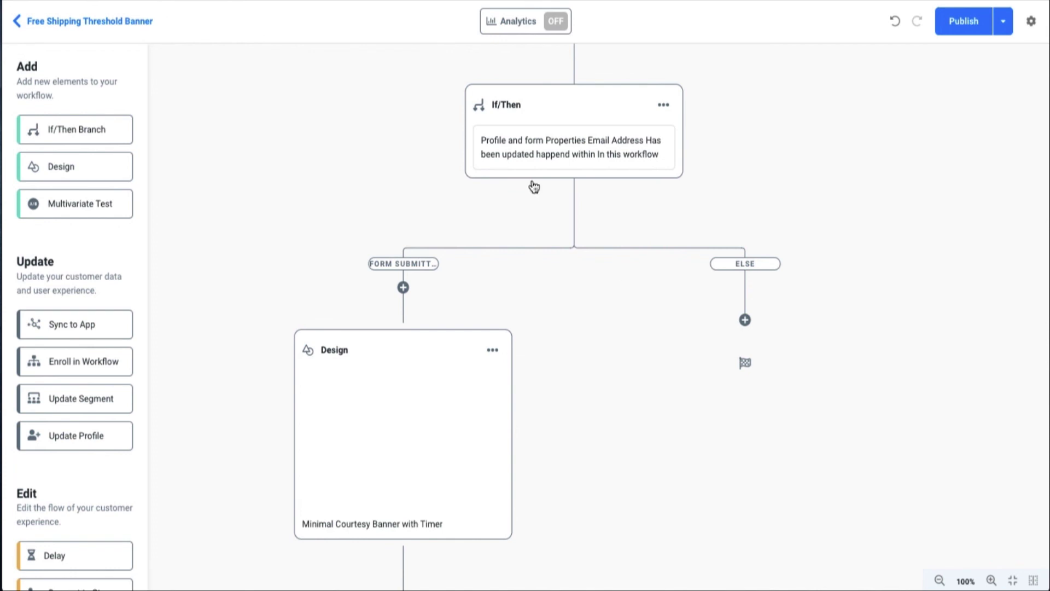
pyautogui.scroll(-3, 419, 421)
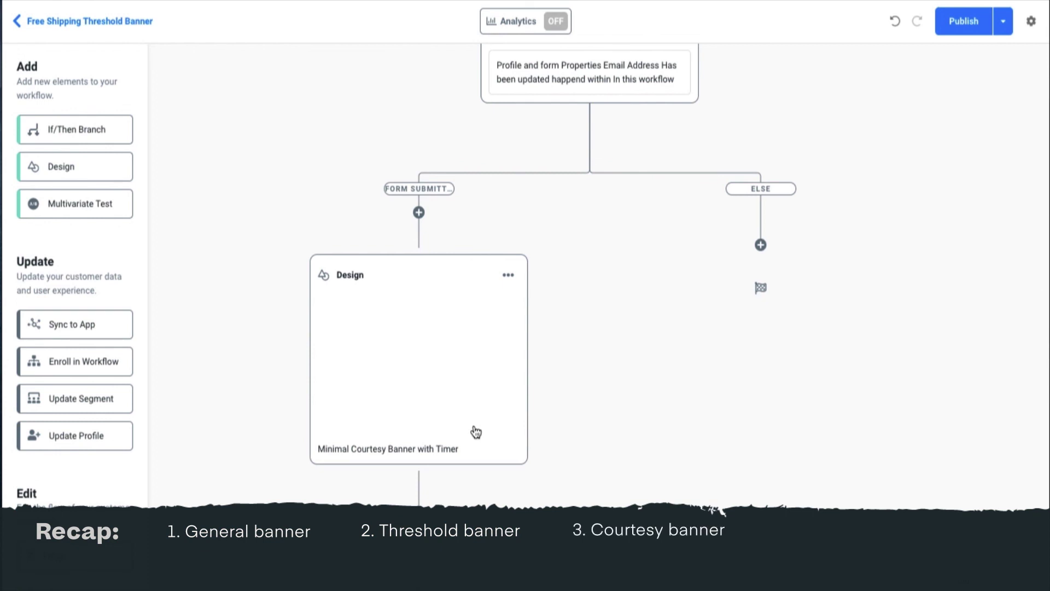
pyautogui.click(445, 344)
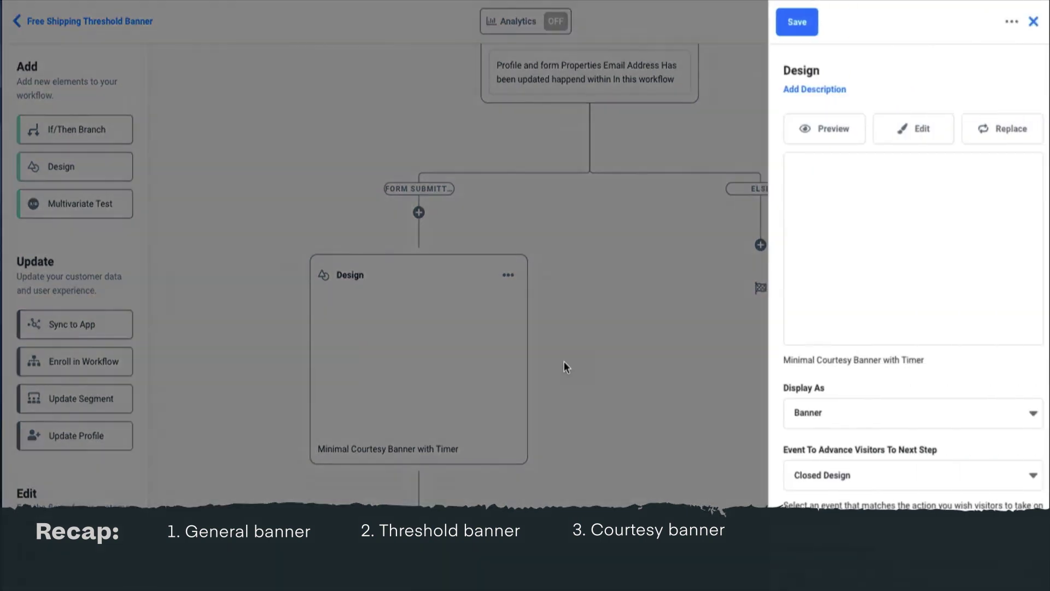
pyautogui.scroll(-2, 822, 403)
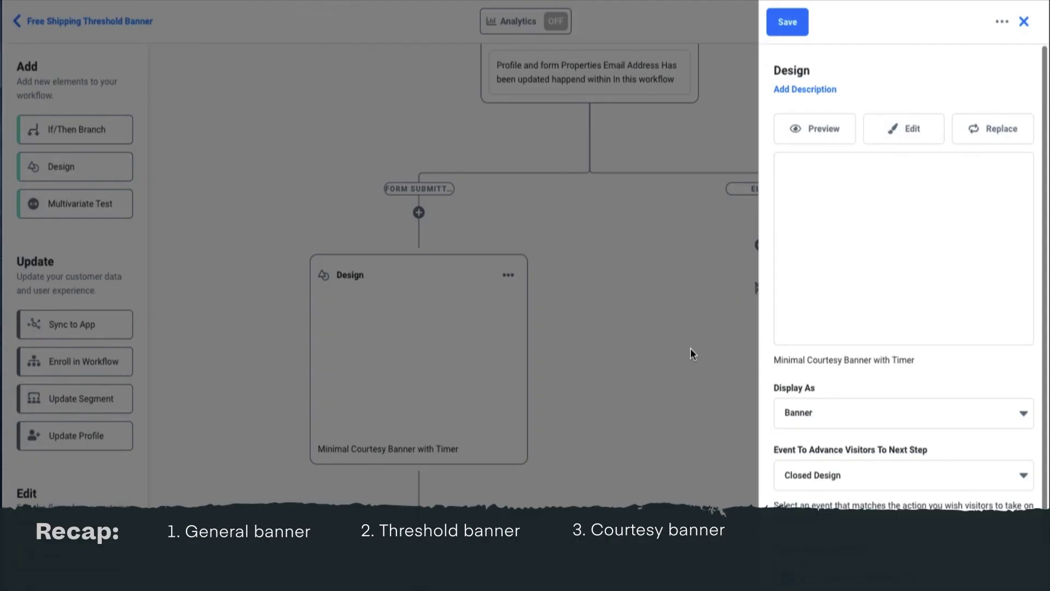
pyautogui.click(1024, 21)
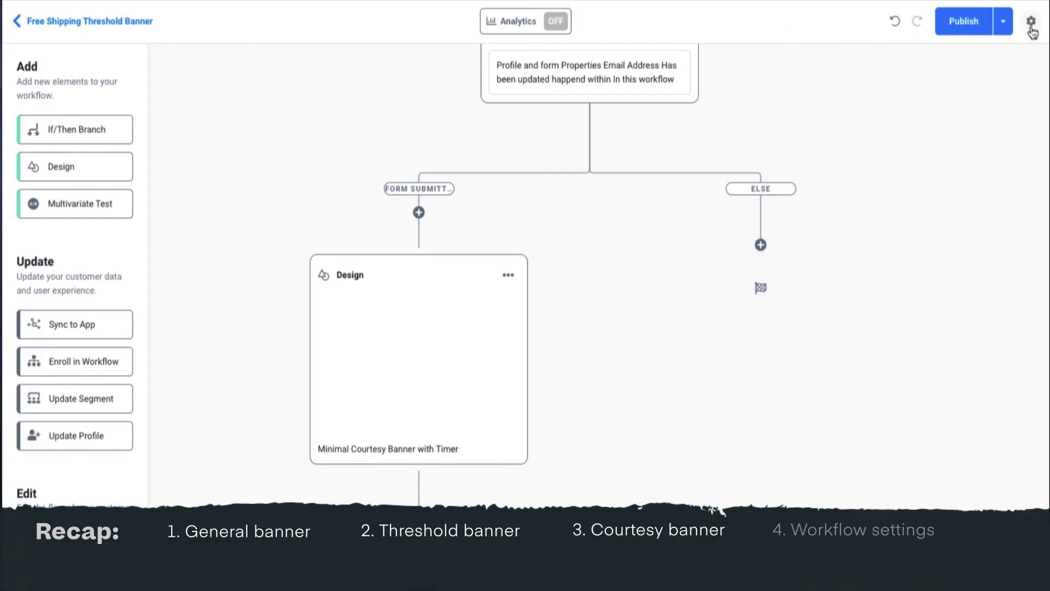
# Step: Open the workflow's settings to check its enrollment, re-enrollment frequency and unenrollment options
pyautogui.click(1032, 21)
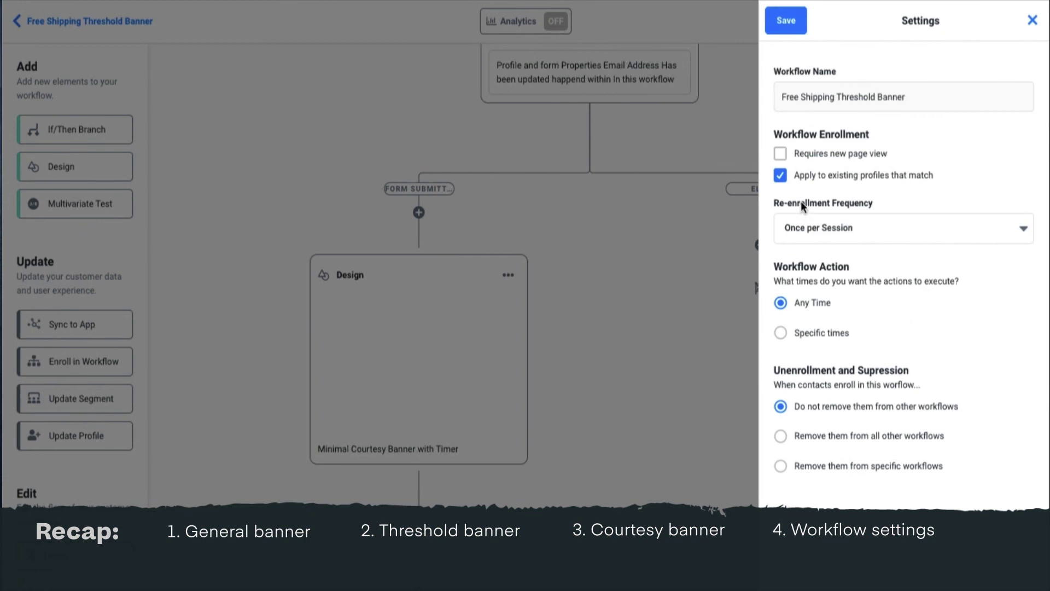